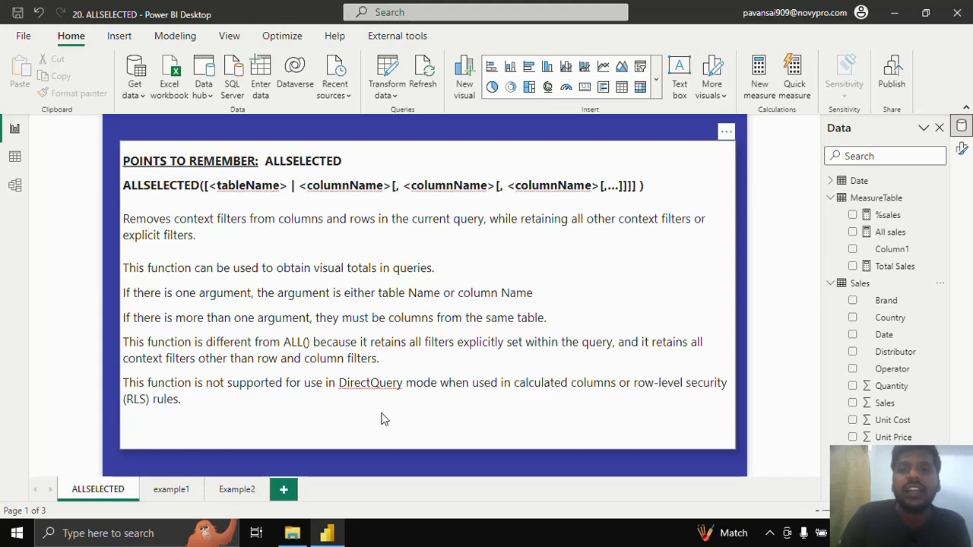
On the example1 page, examine the formulas of the Total Sales, All sales and %sales measures
left_click(172, 491)
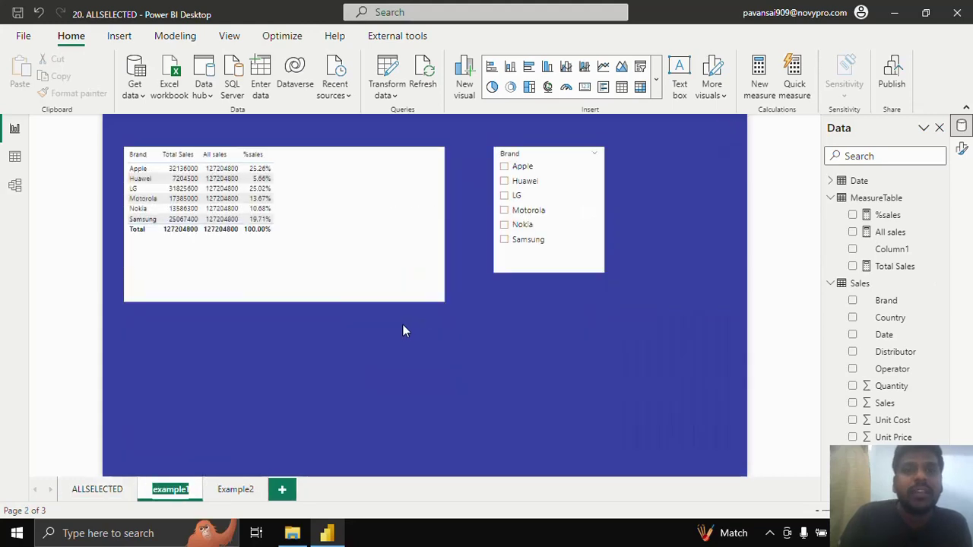
scroll(318, 315, "up", 4)
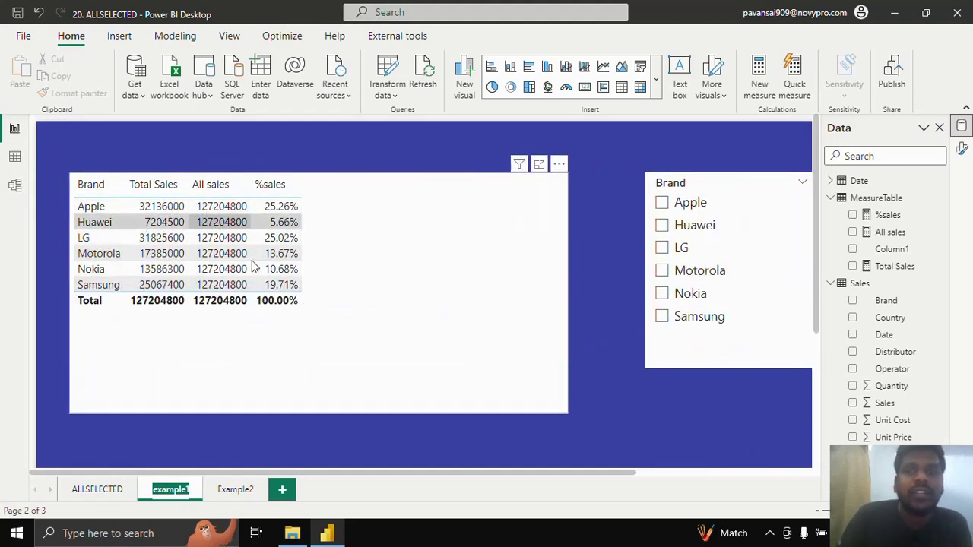
left_click(895, 267)
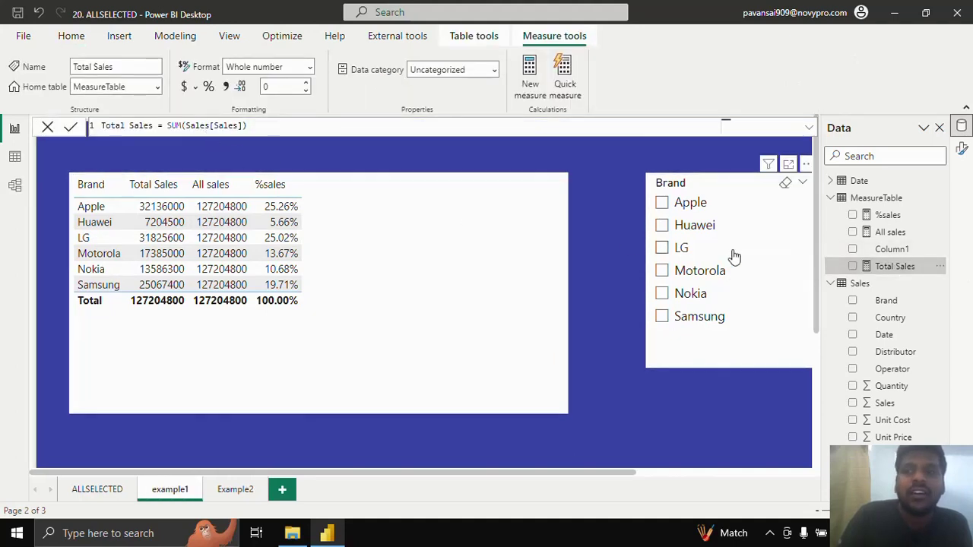
double_click(906, 233)
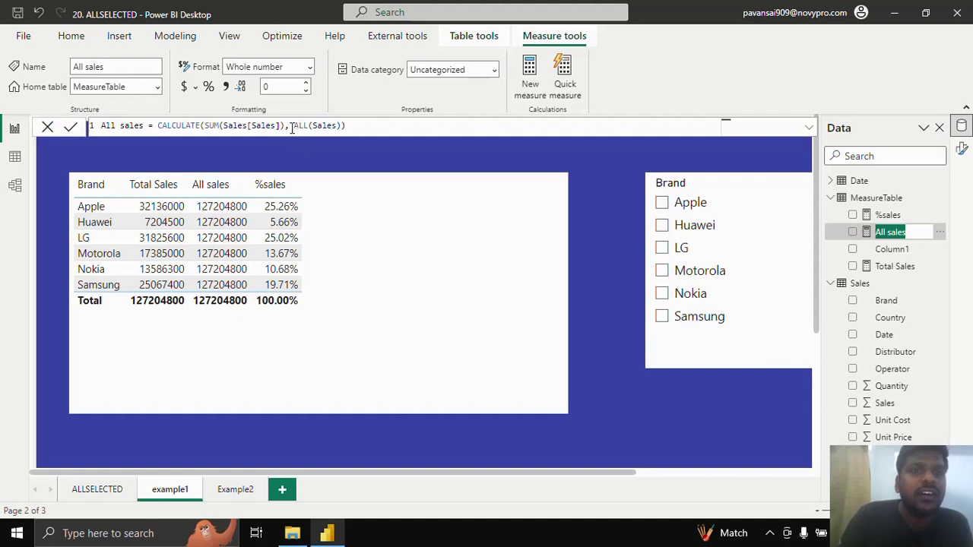
left_click_drag(291, 125, 349, 126)
left_click(354, 125)
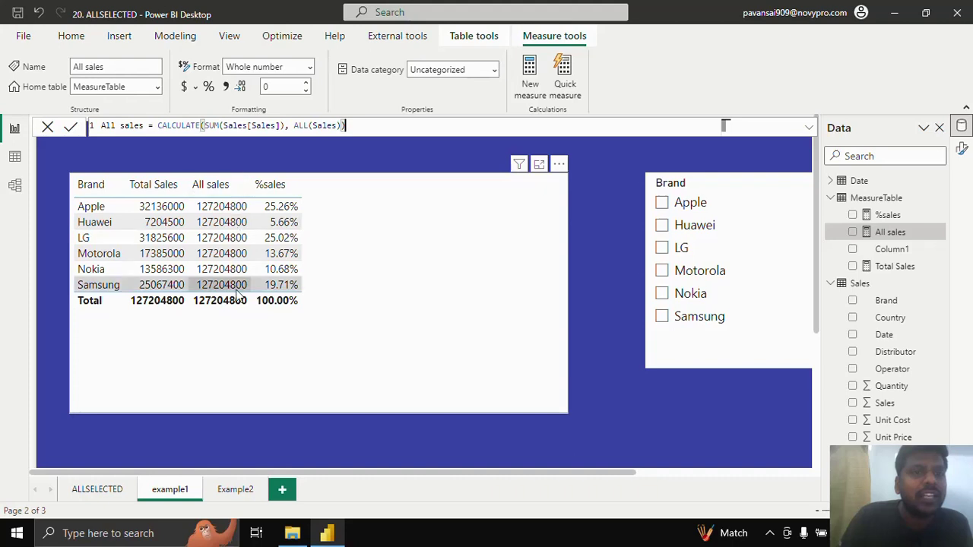
left_click(889, 216)
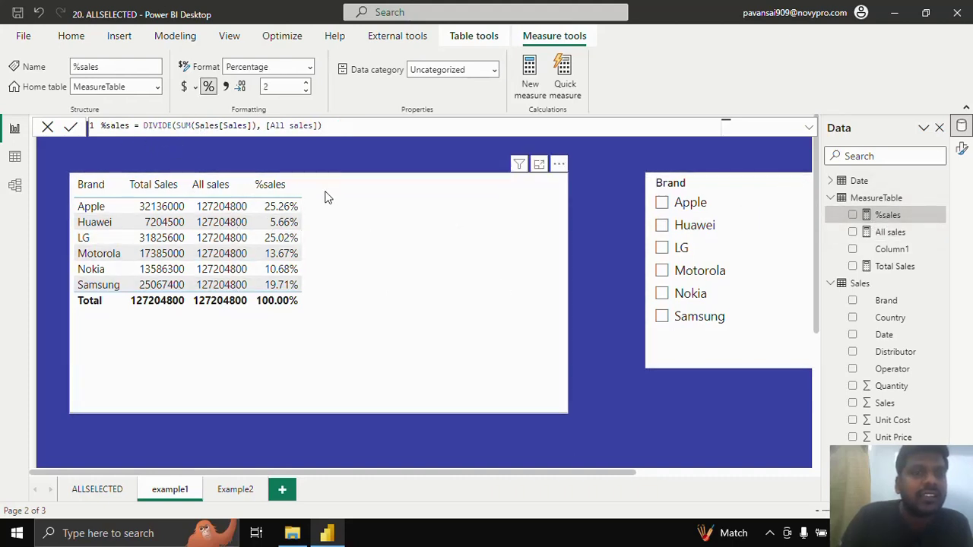
Create a new measure in MeasureTable and name it "allselected sales"
double_click(894, 200)
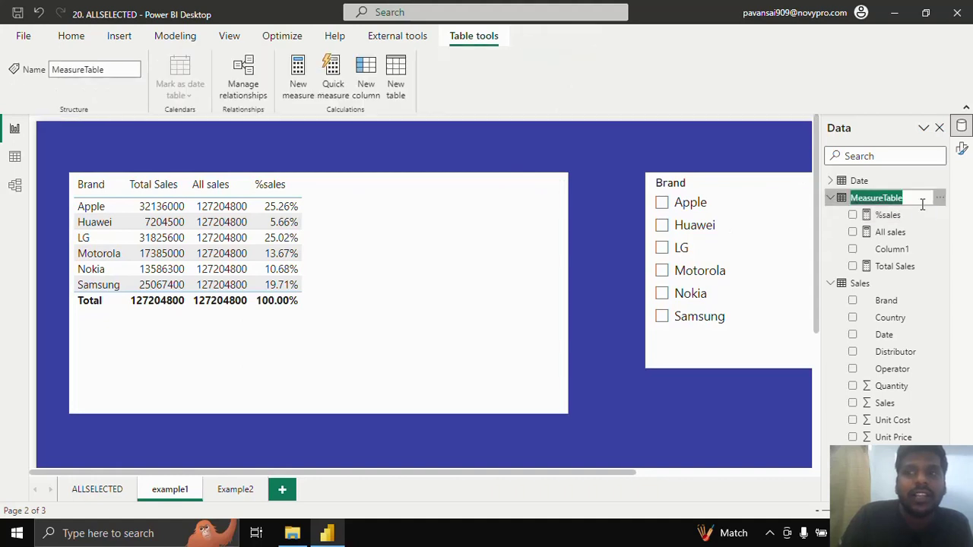
left_click(939, 197)
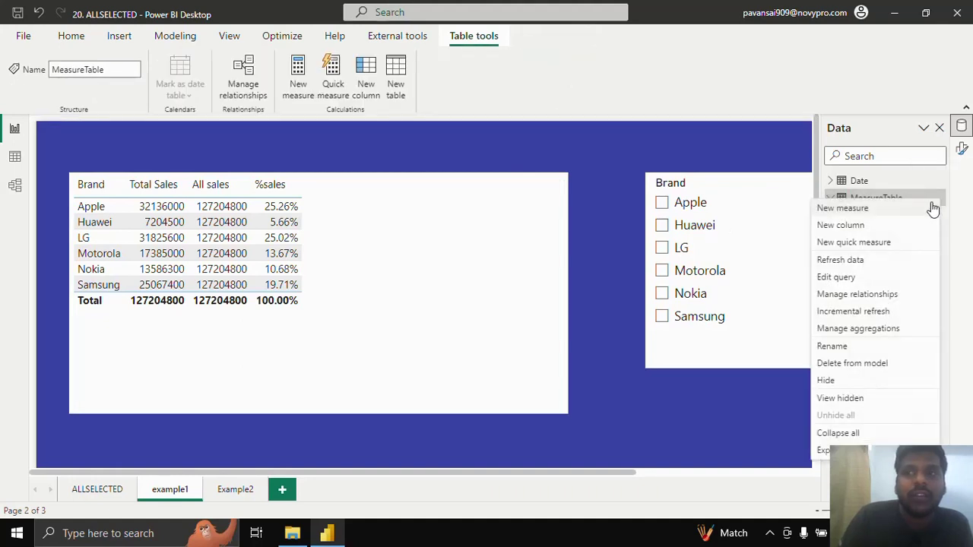
left_click(884, 215)
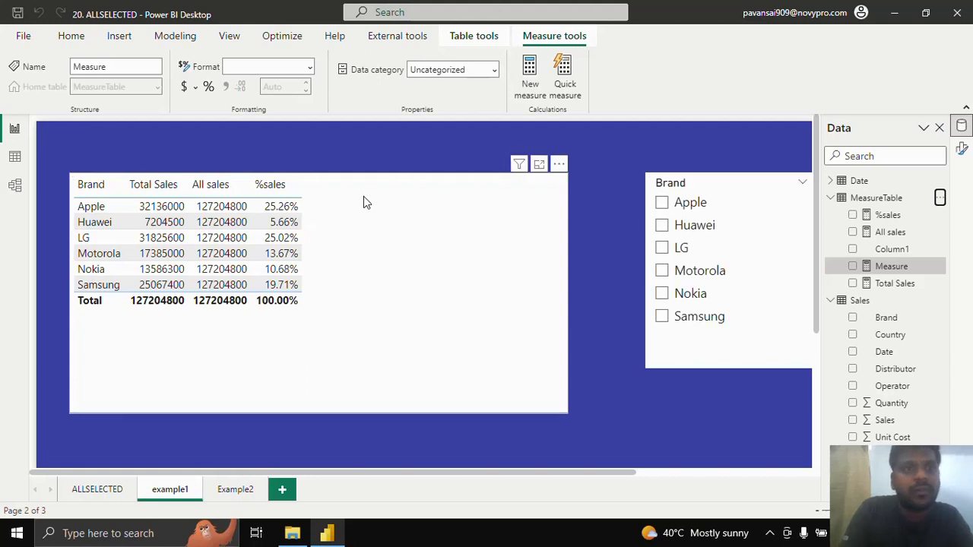
key("ctrl+a")
type("1 alls")
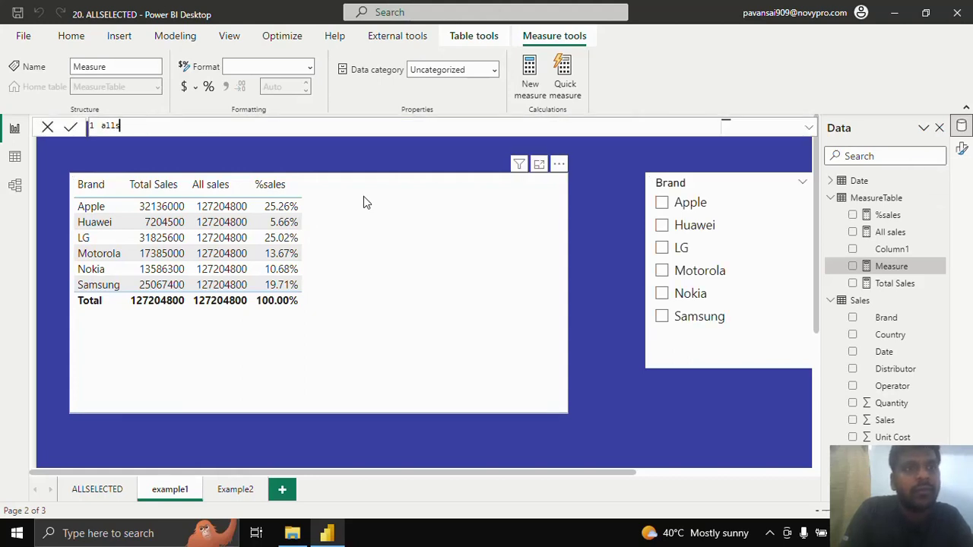
type("elected sales")
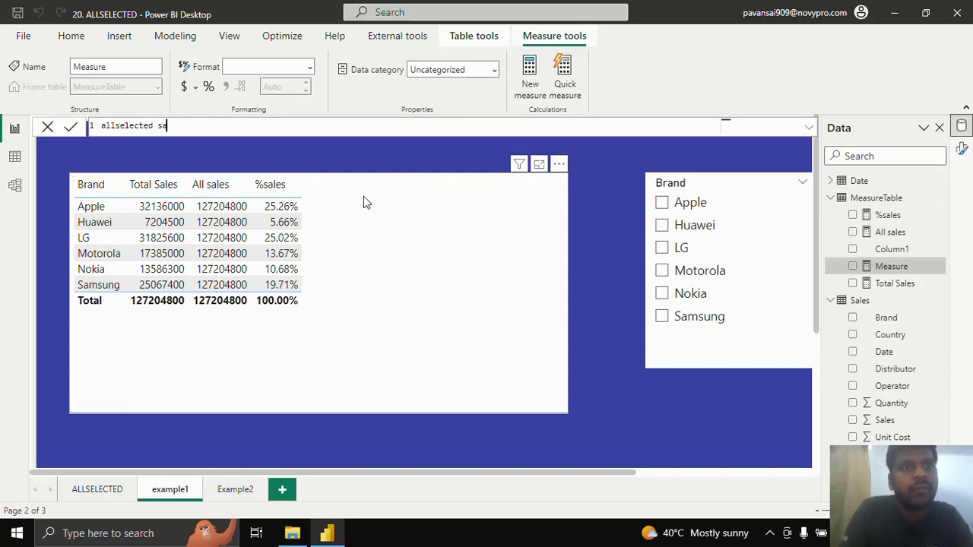
key("BackSpace")
key("BackSpace")
key("BackSpace")
type("les = ")
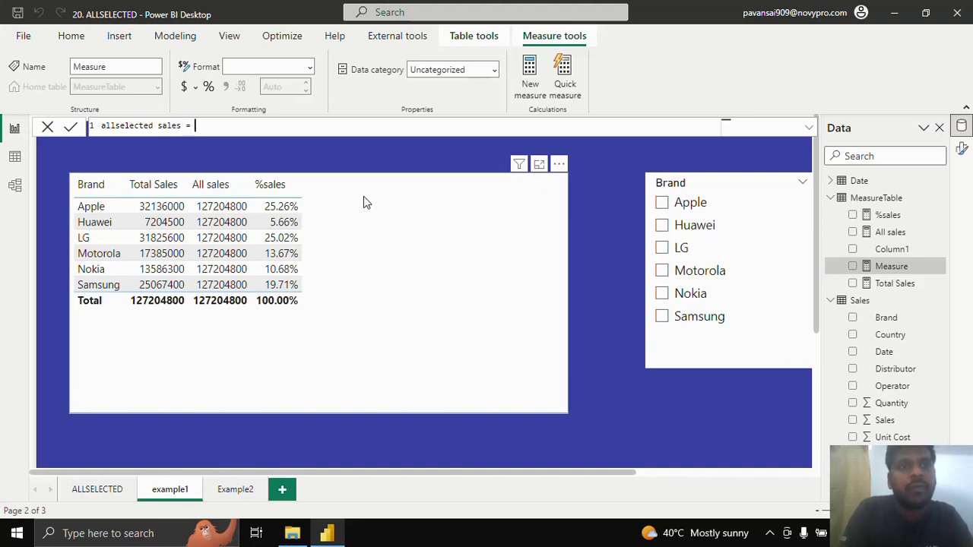
Start the measure's formula with CALCULATE on its own line and [Total Sales] as the expression on the following line
type("Cal")
key("Tab")
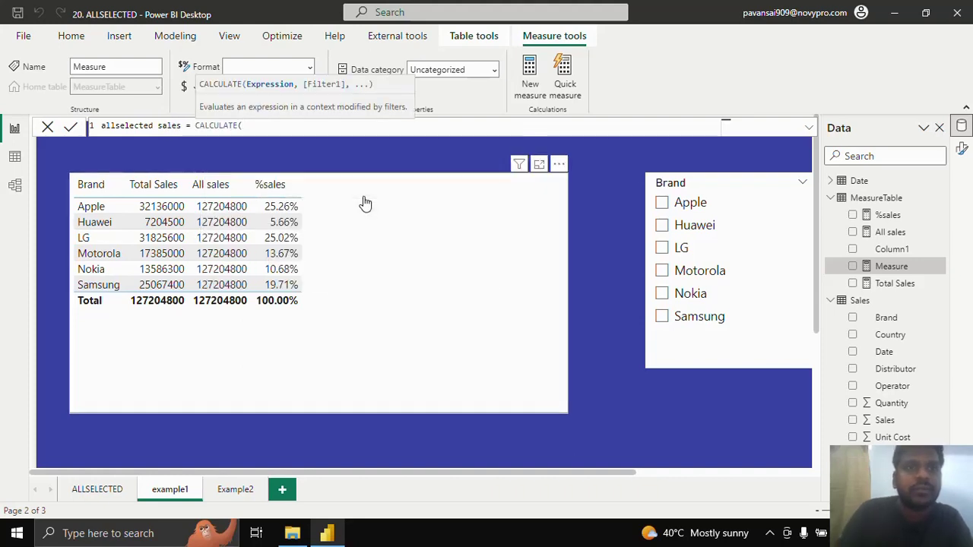
left_click(197, 125)
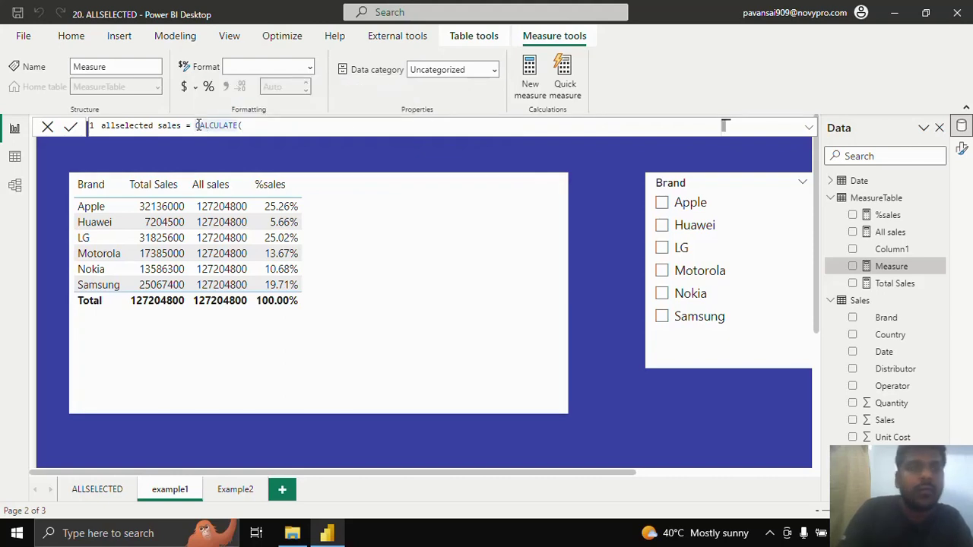
key("shift+Return")
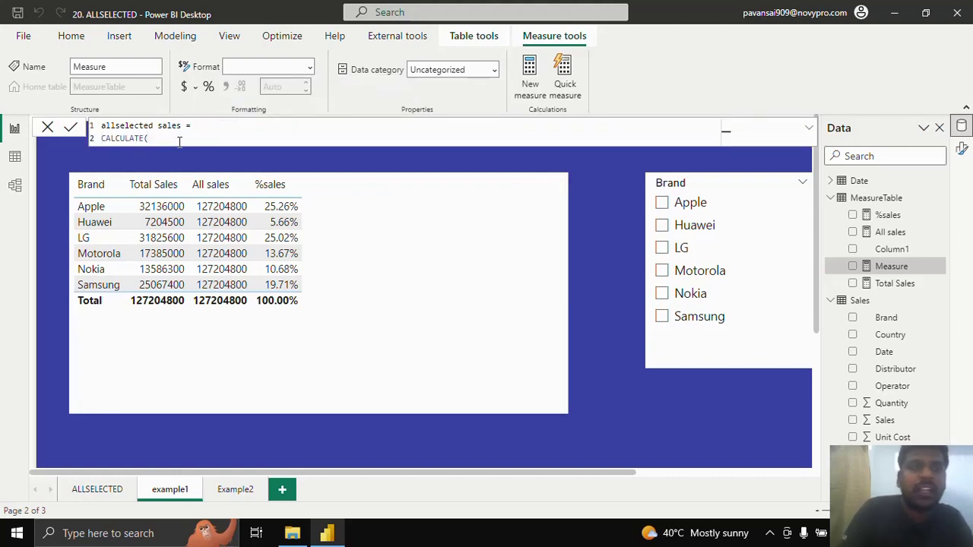
key("shift+Return")
type("Tota")
key("Tab")
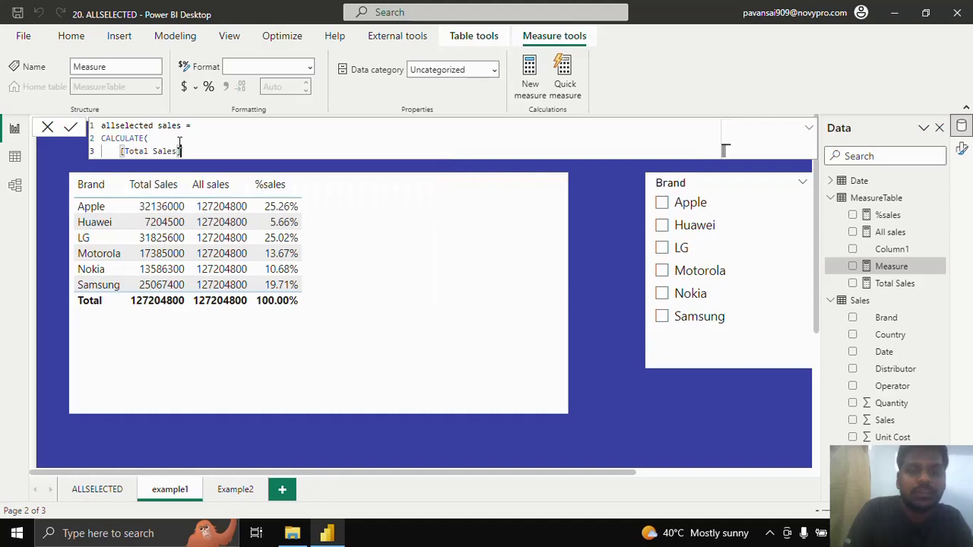
type(",")
key("shift+Return")
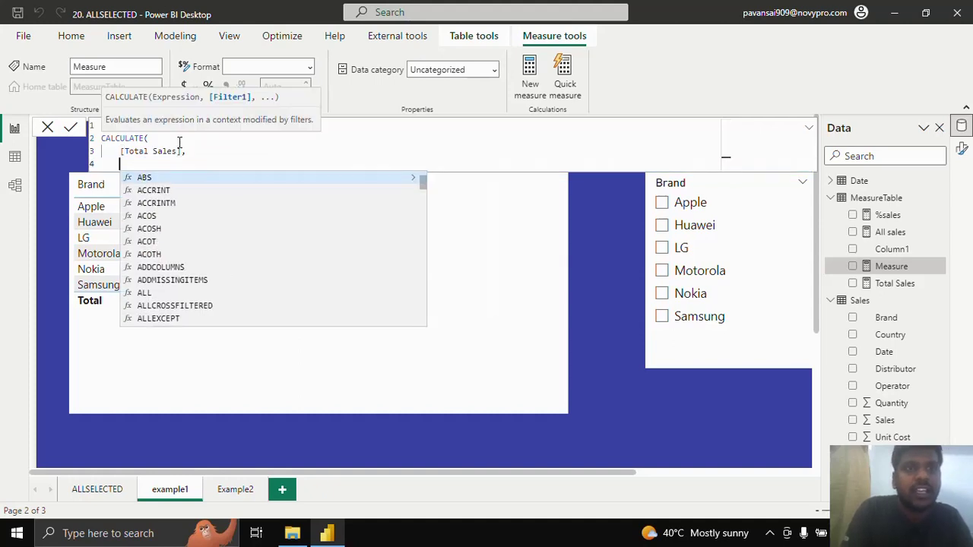
Complete the formula with ALLSELECTED(Sales) as the filter, commit it, and add the allselected sales measure to the brand table visual
type("allse")
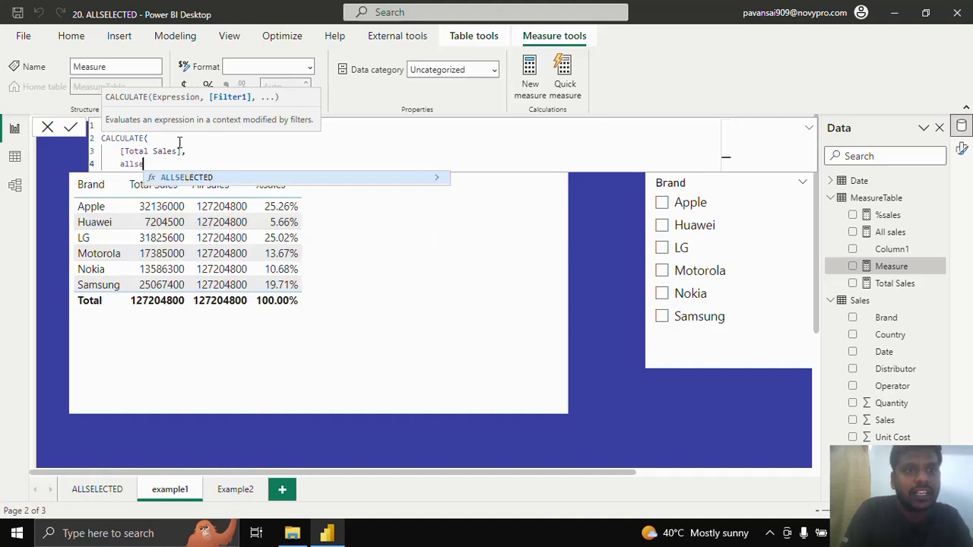
key("Tab")
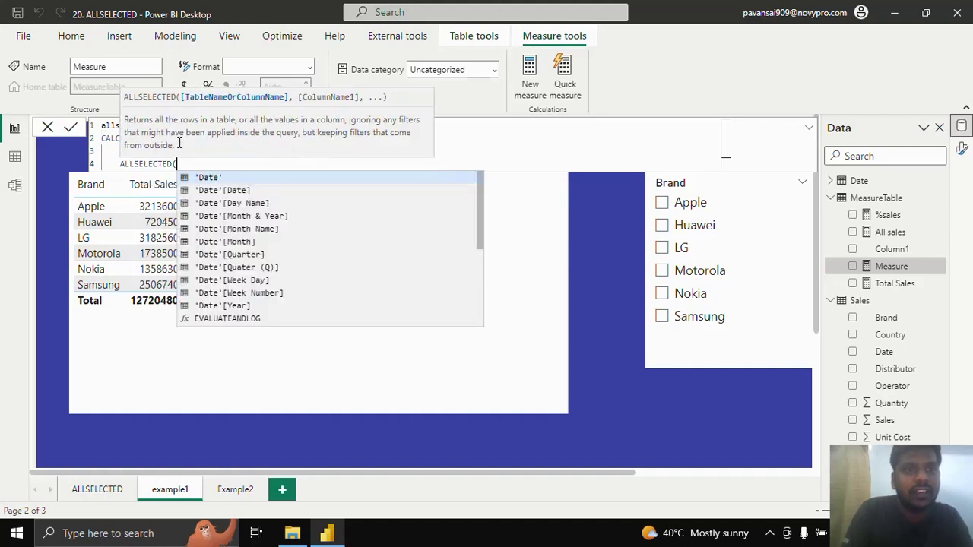
type("sales")
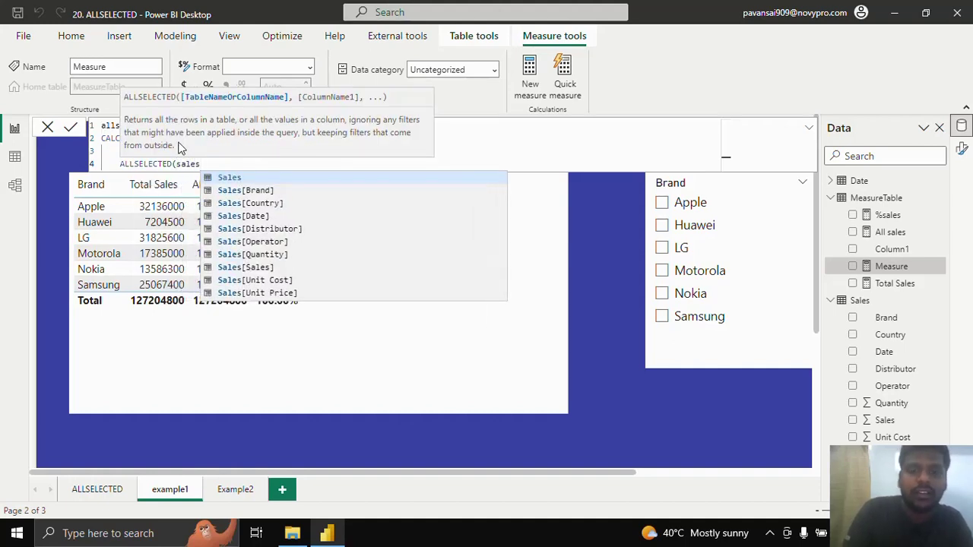
key("Tab")
type(")")
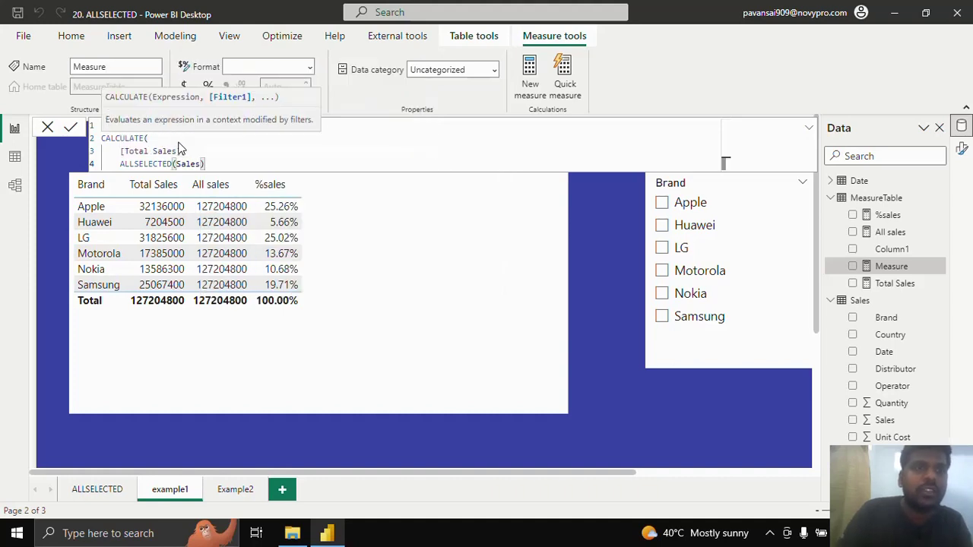
key("shift+Return")
type(")")
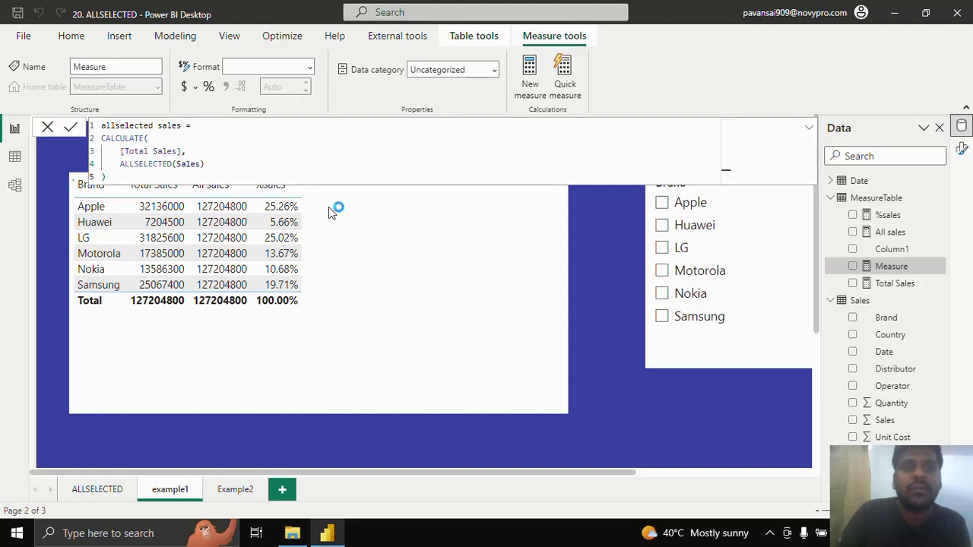
key("Return")
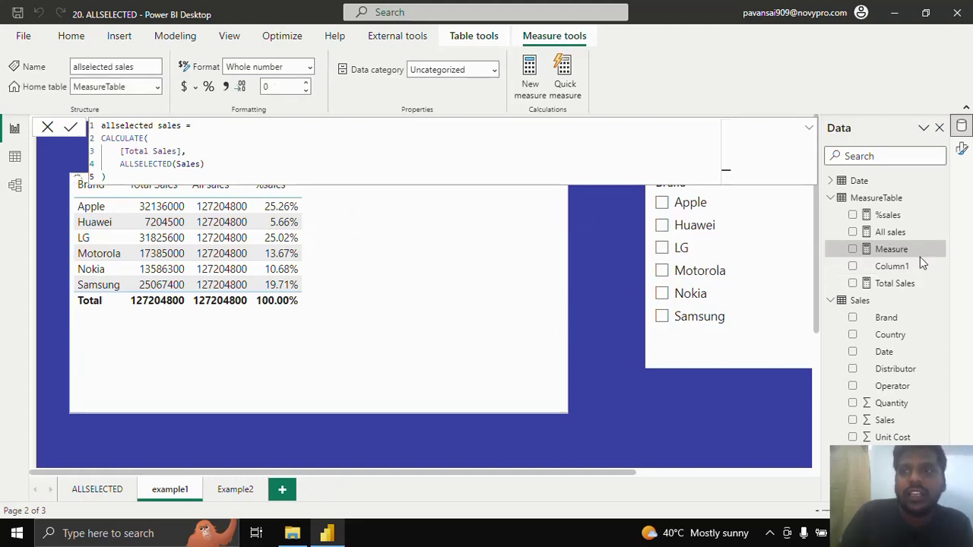
left_click(852, 249)
left_click(853, 250)
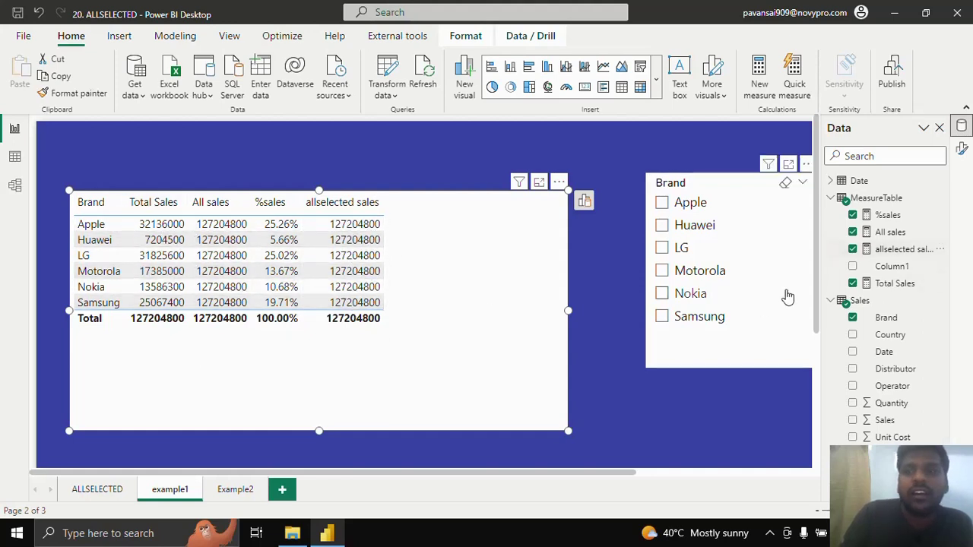
Create another measure in MeasureTable and name it "% allselected sales"
left_click(939, 204)
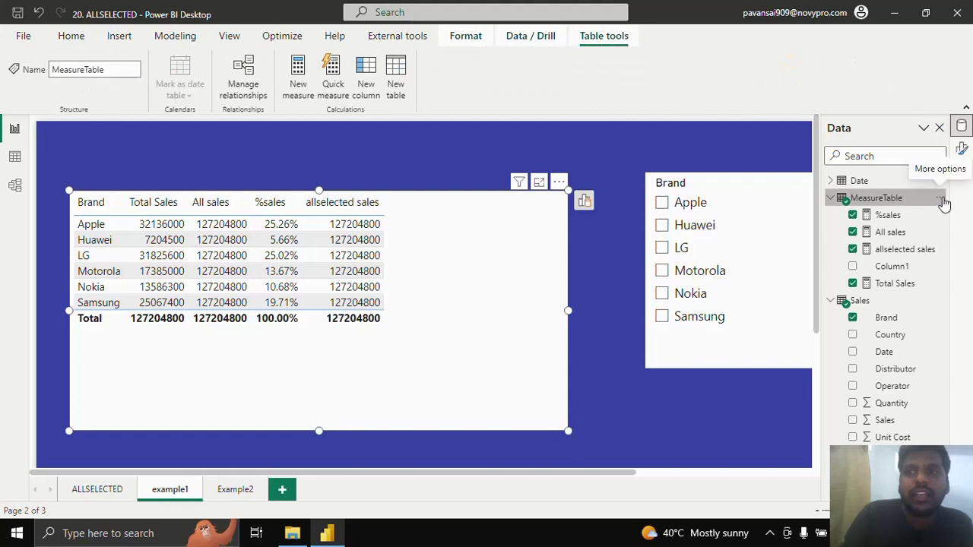
key("Escape")
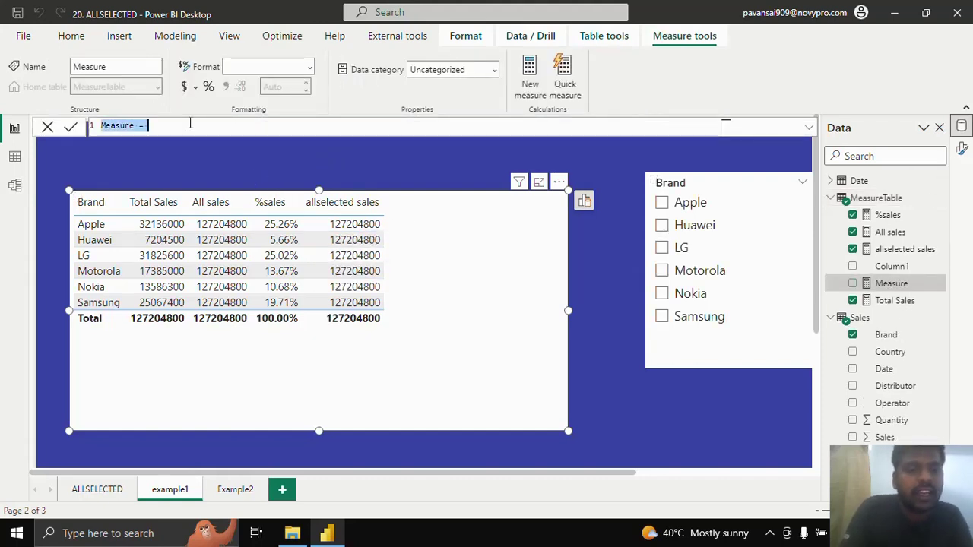
type("% alls")
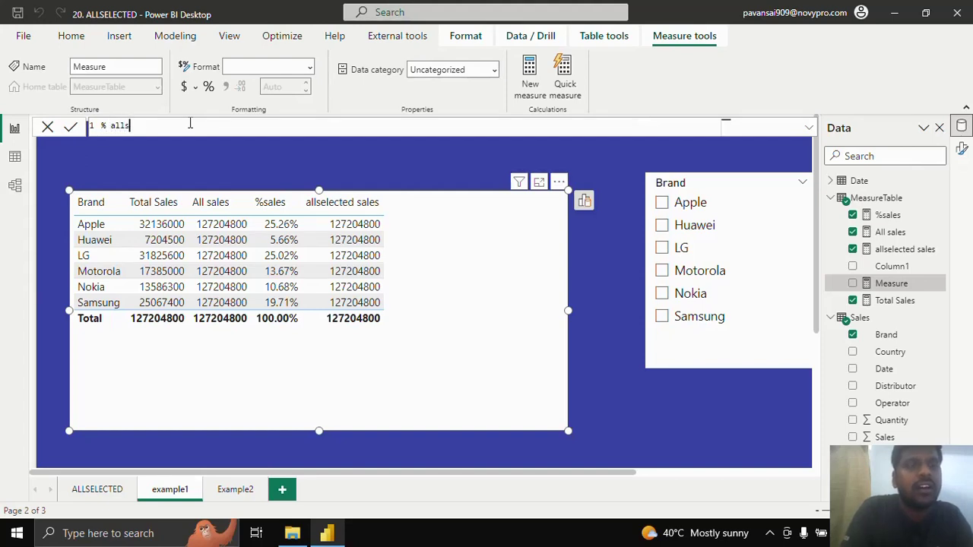
type("elected")
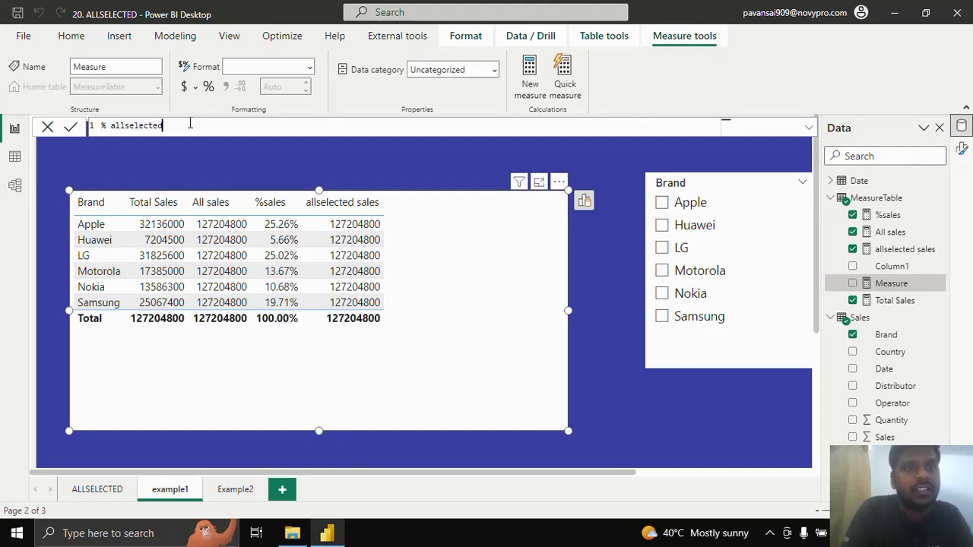
type(" sales = ")
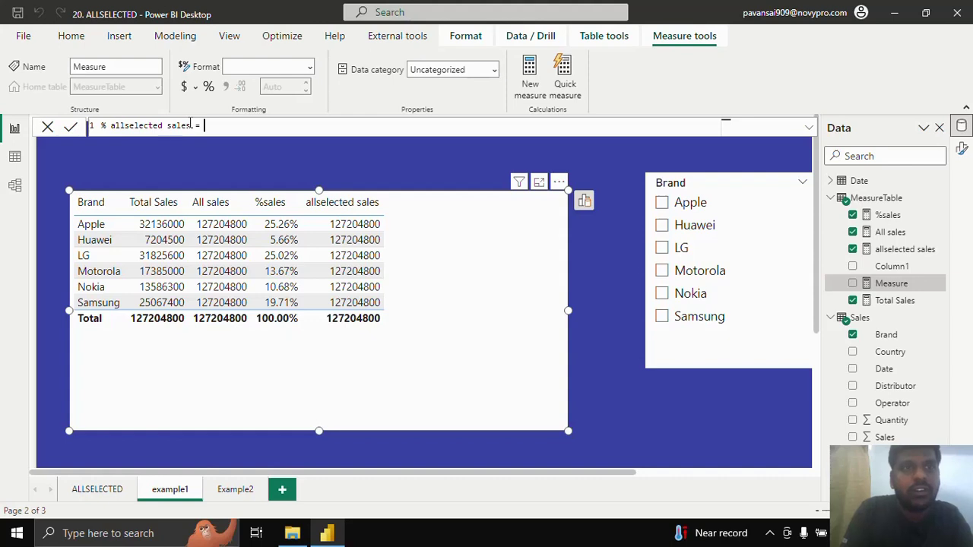
Define the percentage measure as DIVIDE([Total Sales],[allselected sales]) and add it to the brand table visual
type("Div")
key("Tab")
type("Tot")
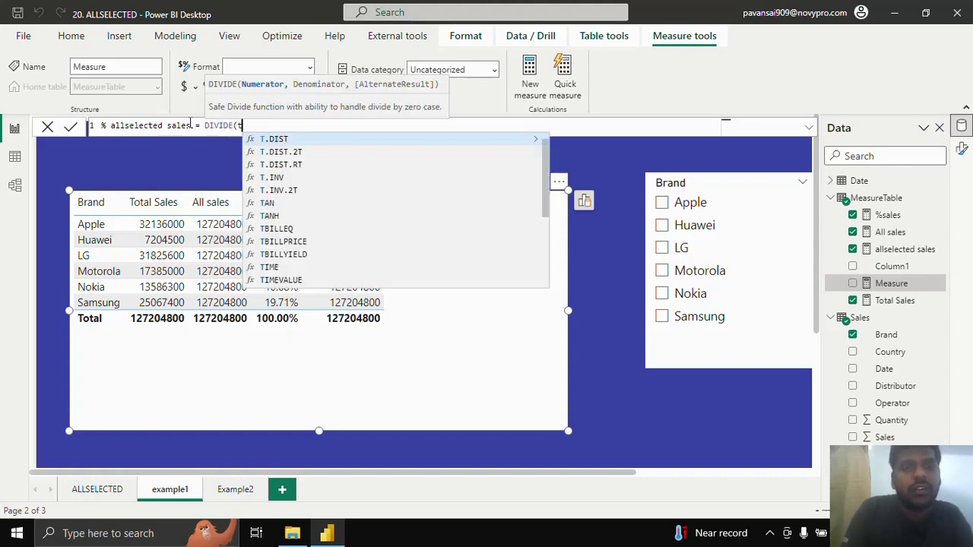
key("Tab")
type(",")
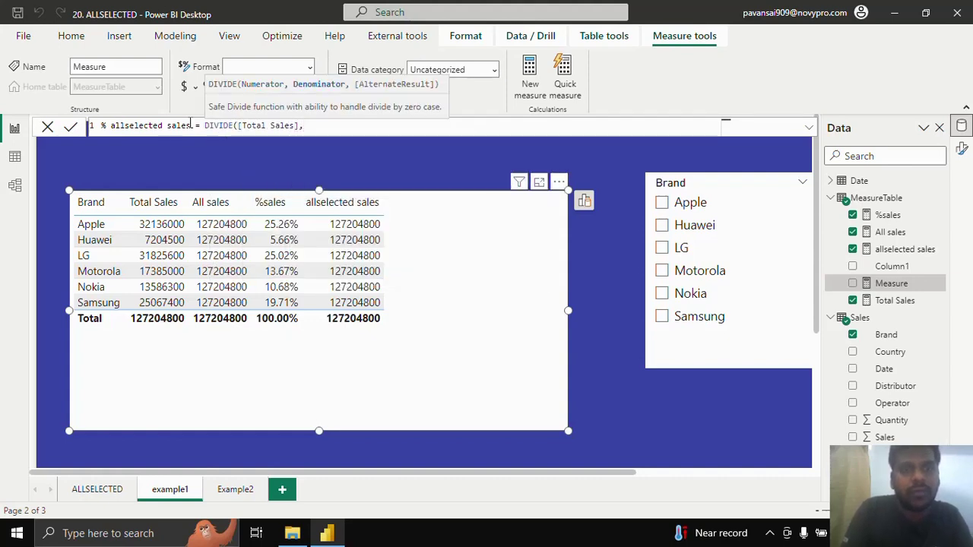
type("all")
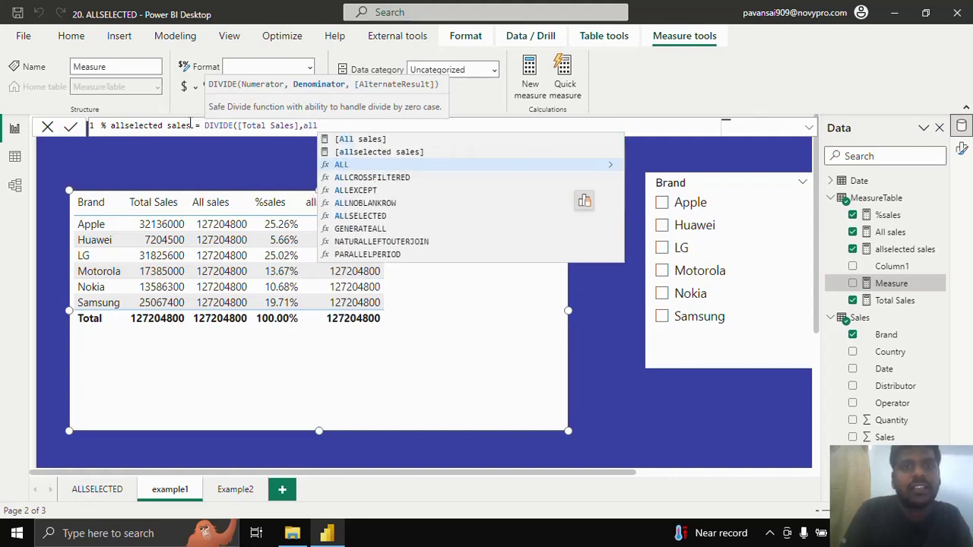
key("Up")
key("Tab")
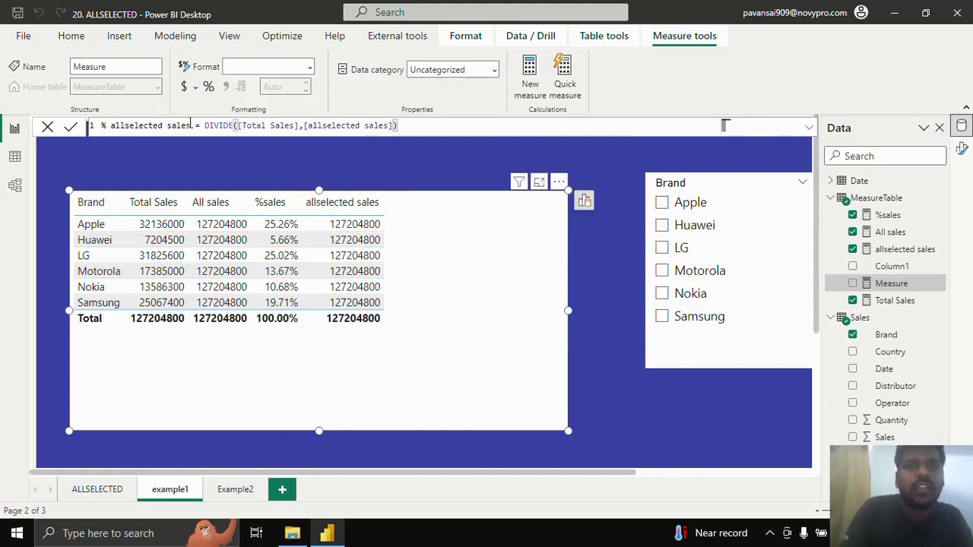
key("Return")
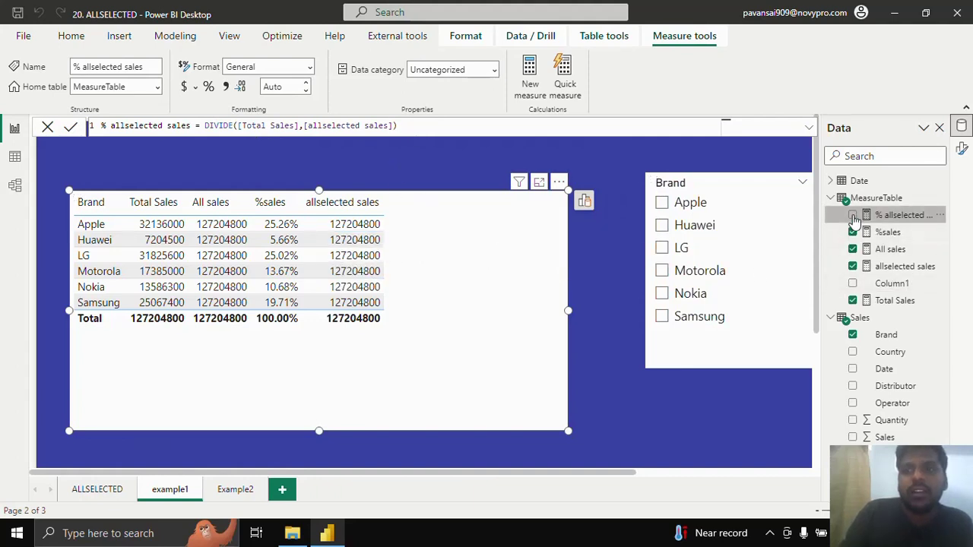
left_click(852, 215)
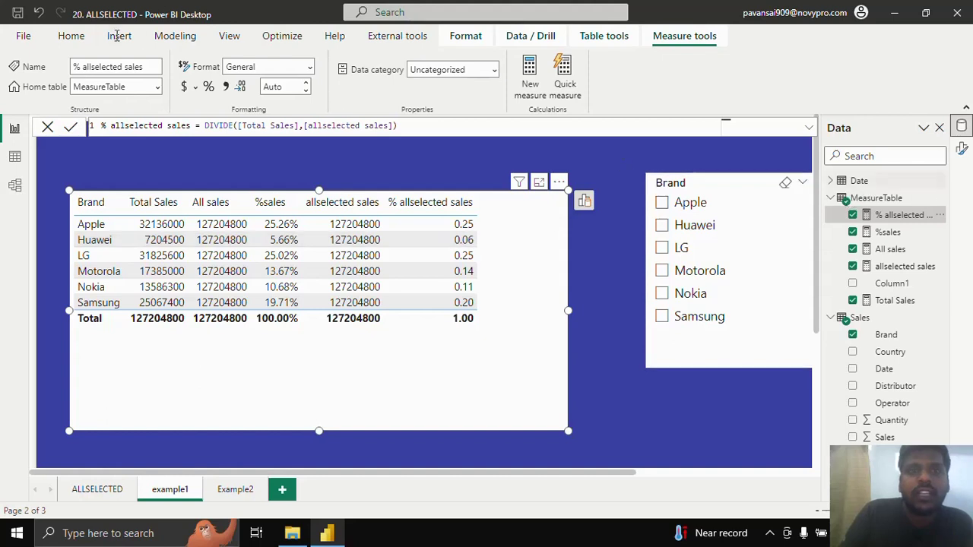
Format the % allselected sales measure as a percentage
left_click(207, 87)
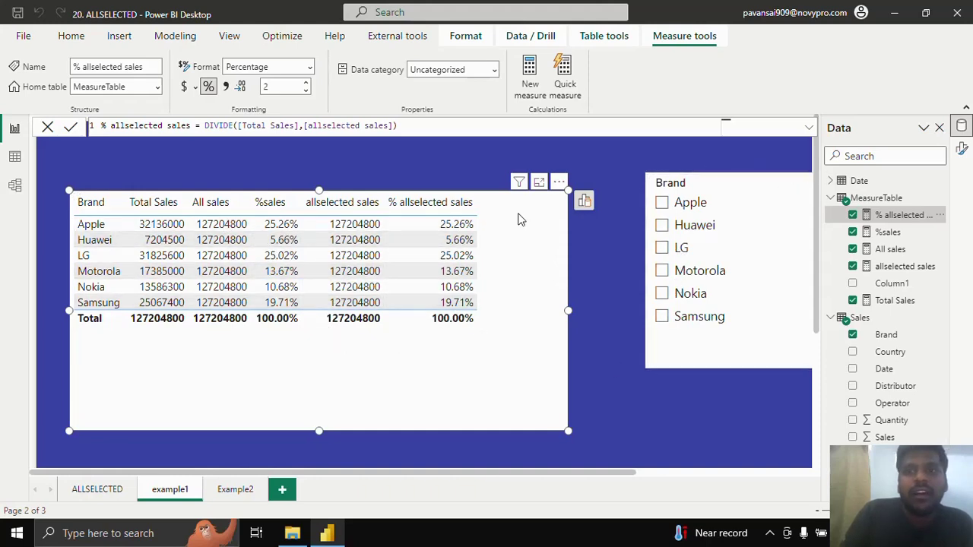
Filter the brand table to Apple, Huawei and LG with the Brand slicer
scroll(538, 235, "down", 2)
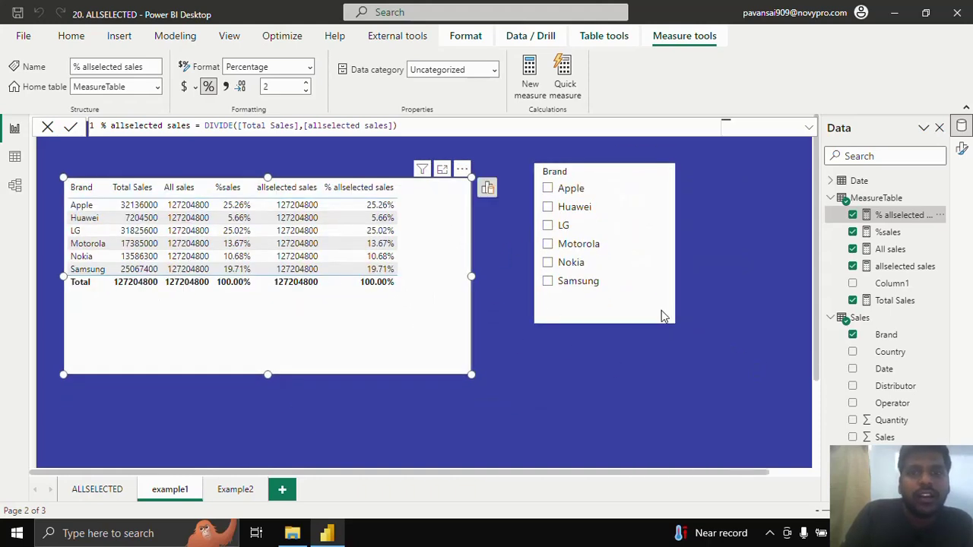
scroll(588, 305, "down", 3)
scroll(588, 304, "up", 3)
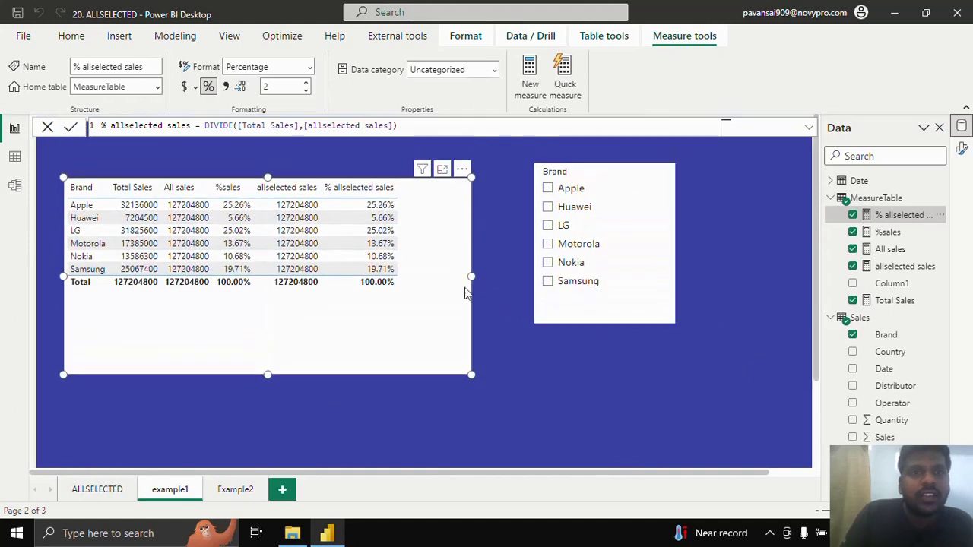
left_click(575, 190)
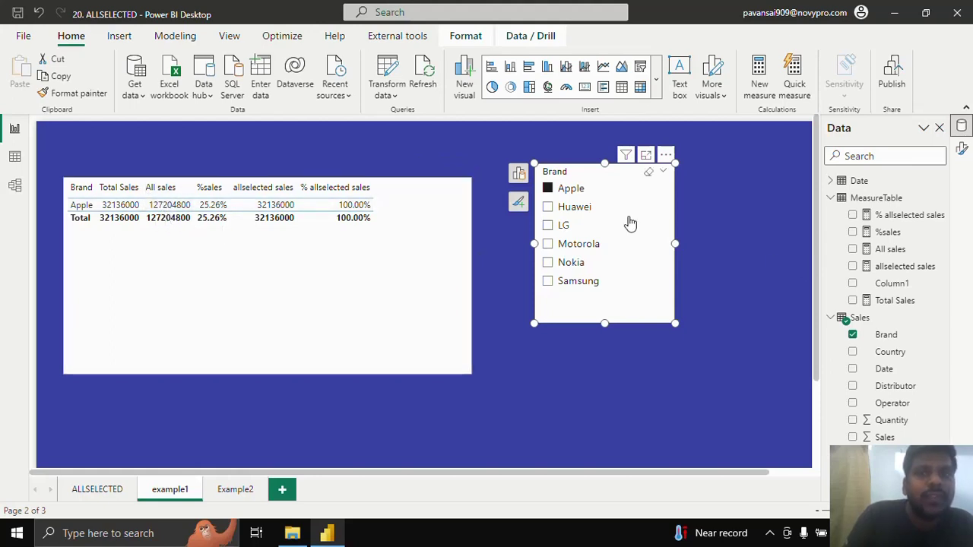
left_click(574, 206)
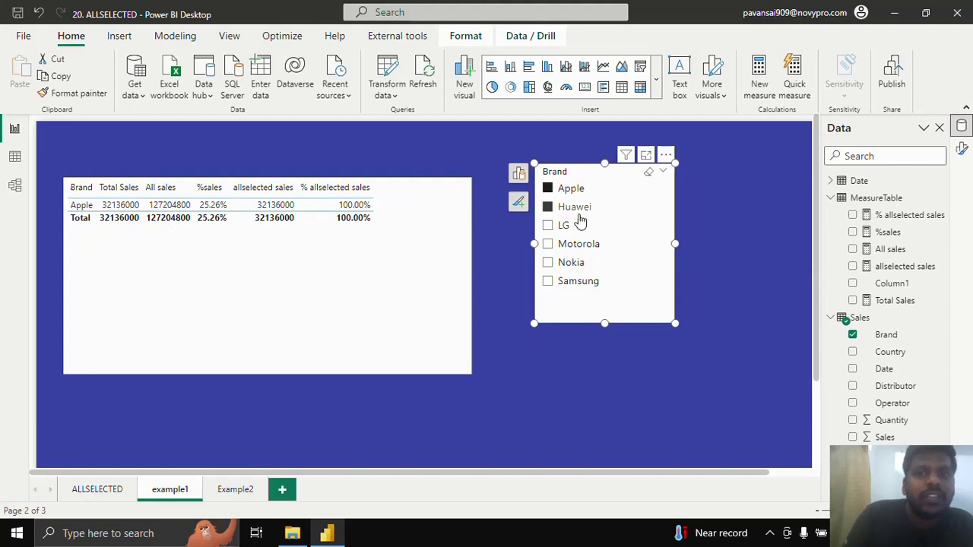
left_click(564, 226)
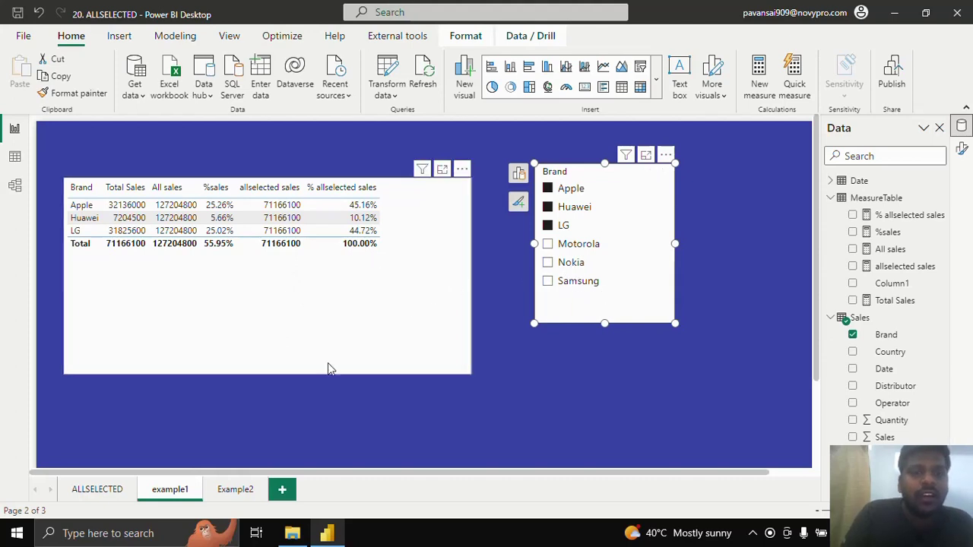
On the Example2 page, select the brand and country table and create a measure in MeasureTable named allselected2
left_click(237, 490)
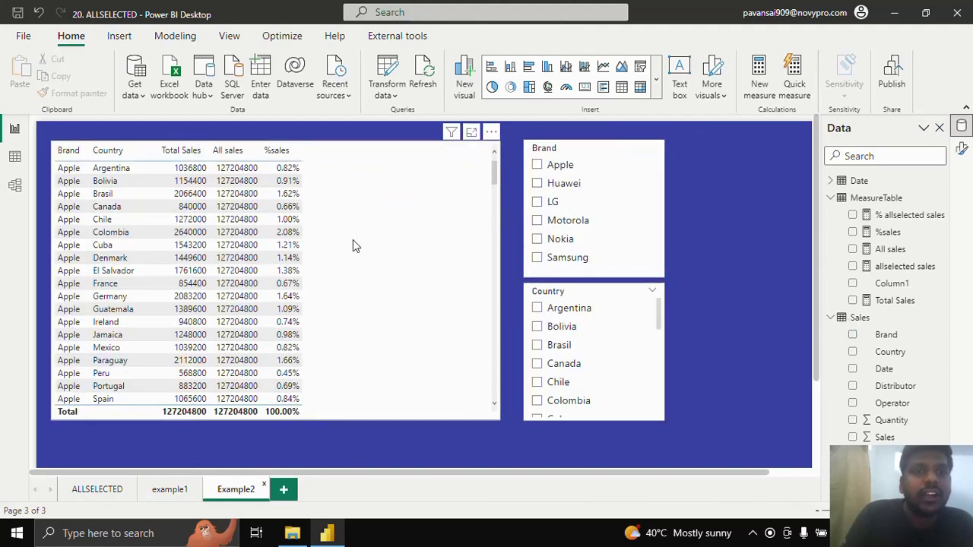
left_click(424, 168)
left_click(942, 199)
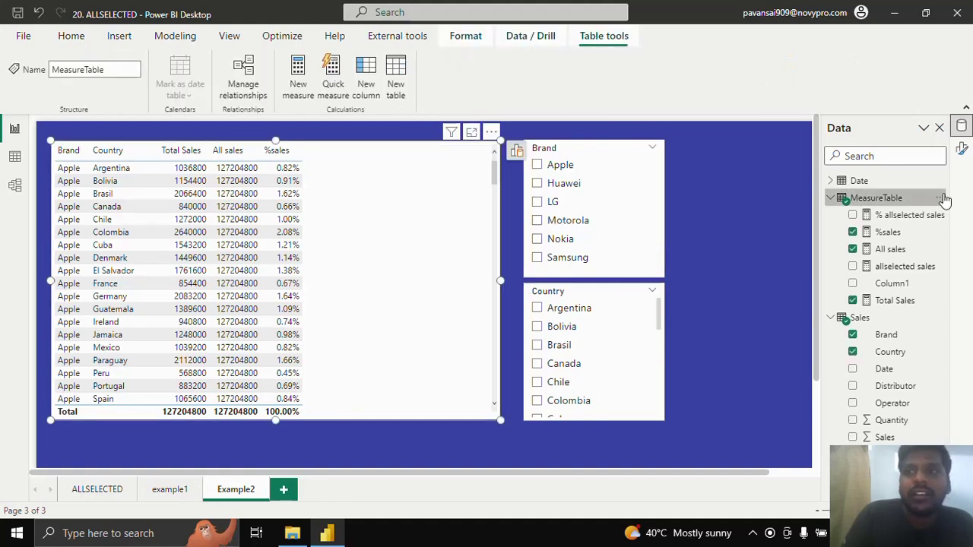
left_click(941, 198)
left_click(941, 198)
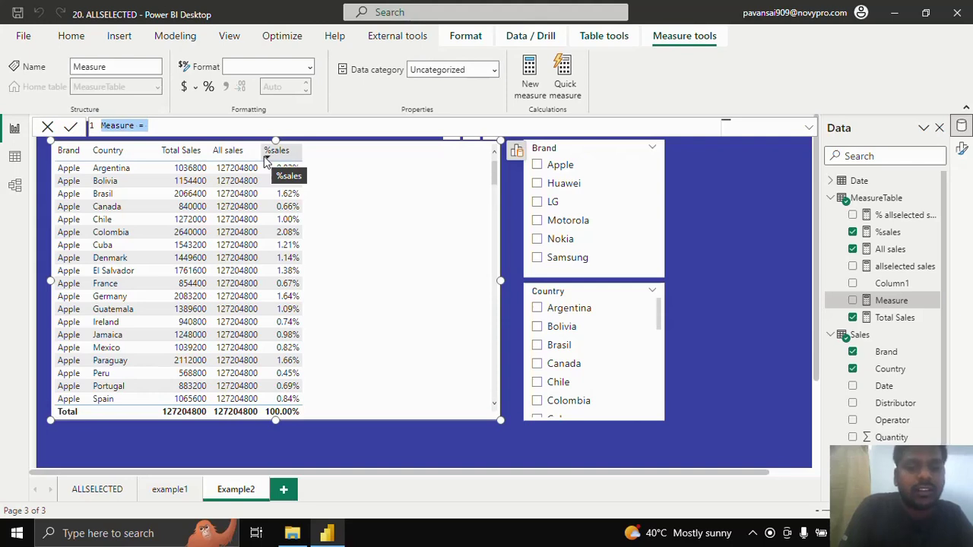
type("allselected2")
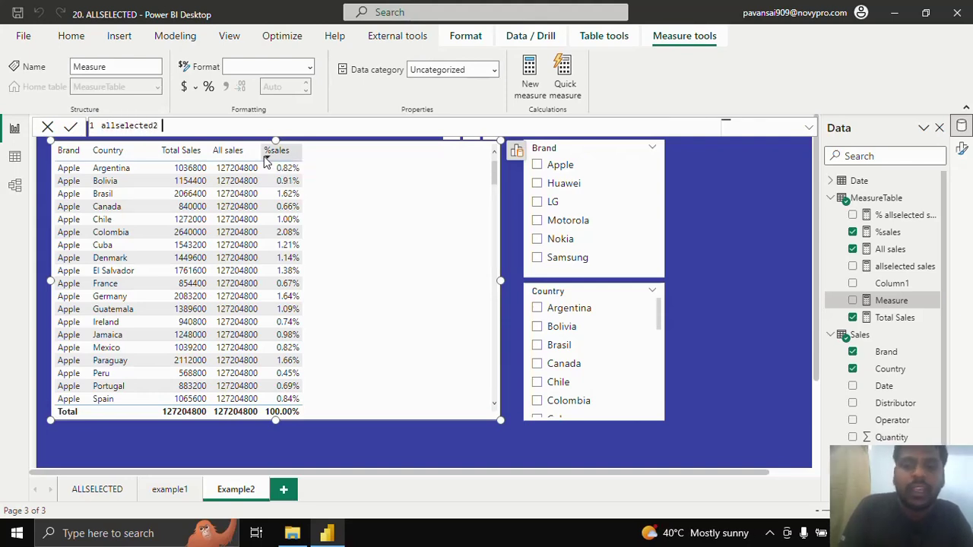
type(" =")
Start the allselected2 formula with CALCULATE on its own line and [Total Sales] as the expression on the following line
key("shift+Return")
type("CALCULATE(")
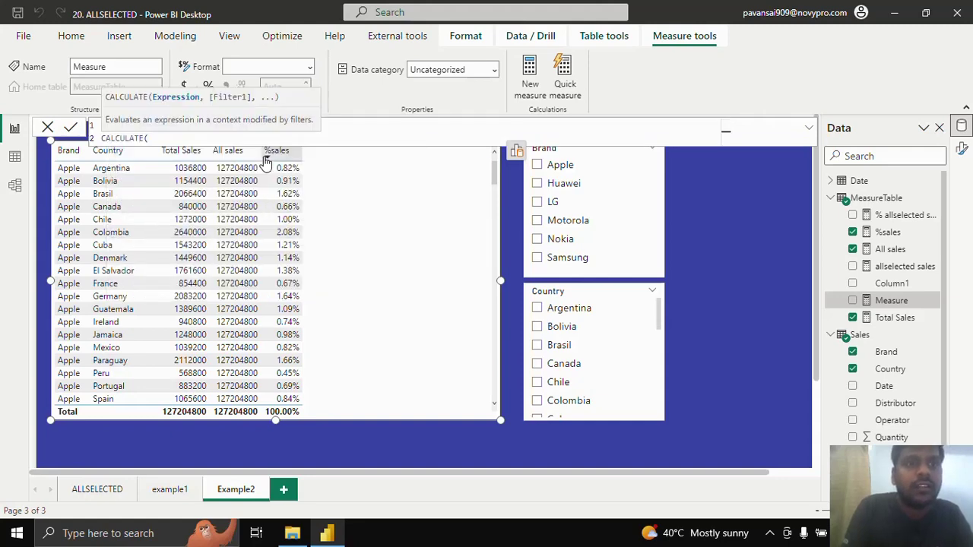
key("shift+Return")
type("tota")
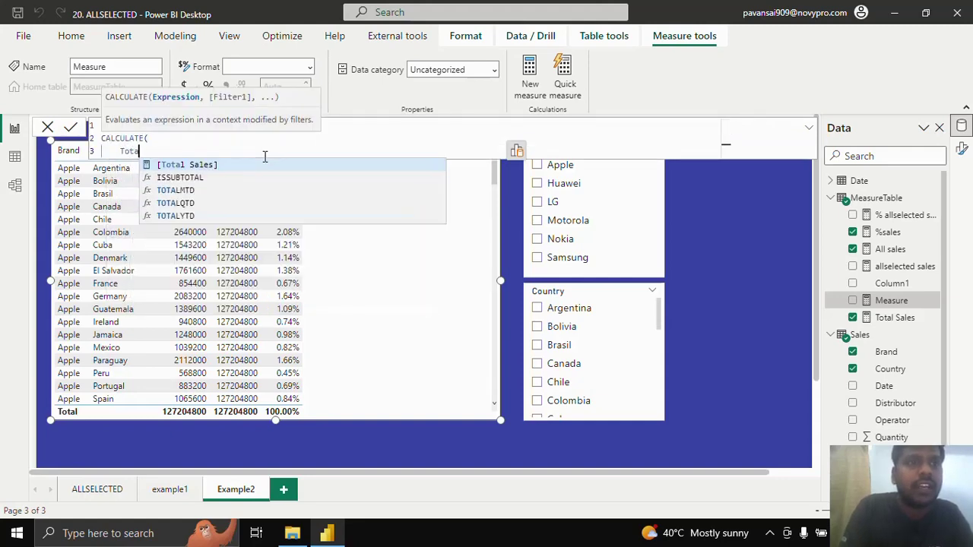
key("Tab")
type(",")
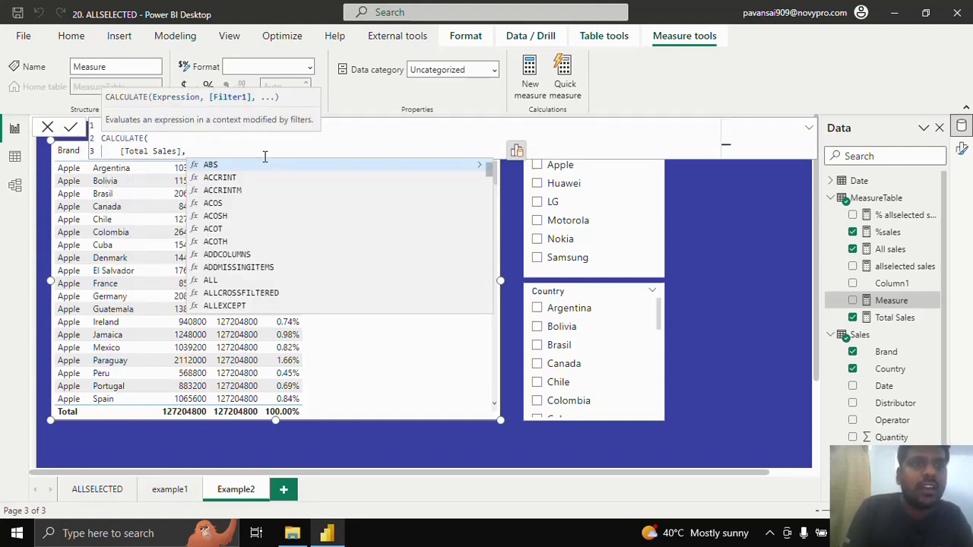
Insert the ALLSELECTED function as the CALCULATE filter and open a new line for its arguments
key("shift+Return")
type("ALL")
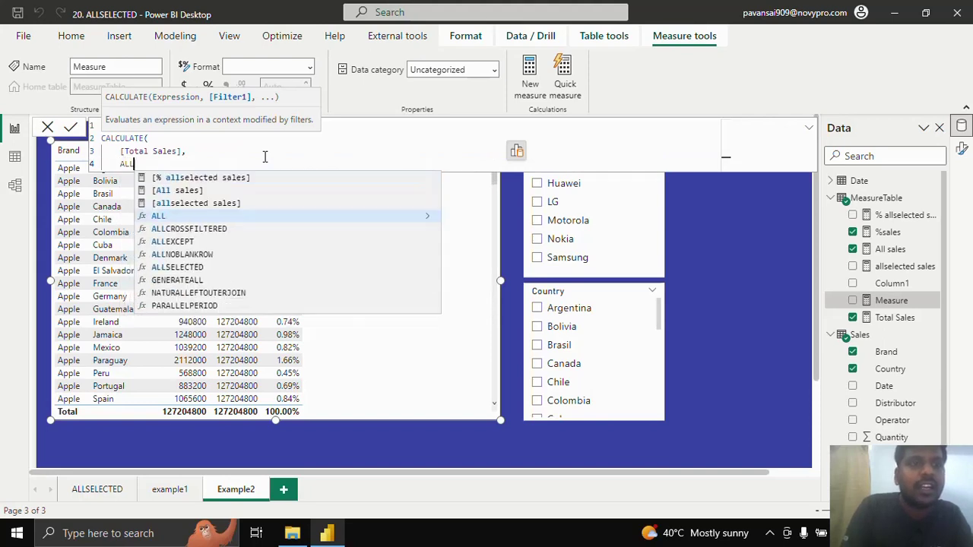
key("Down")
key("Down")
key("Down")
key("Down")
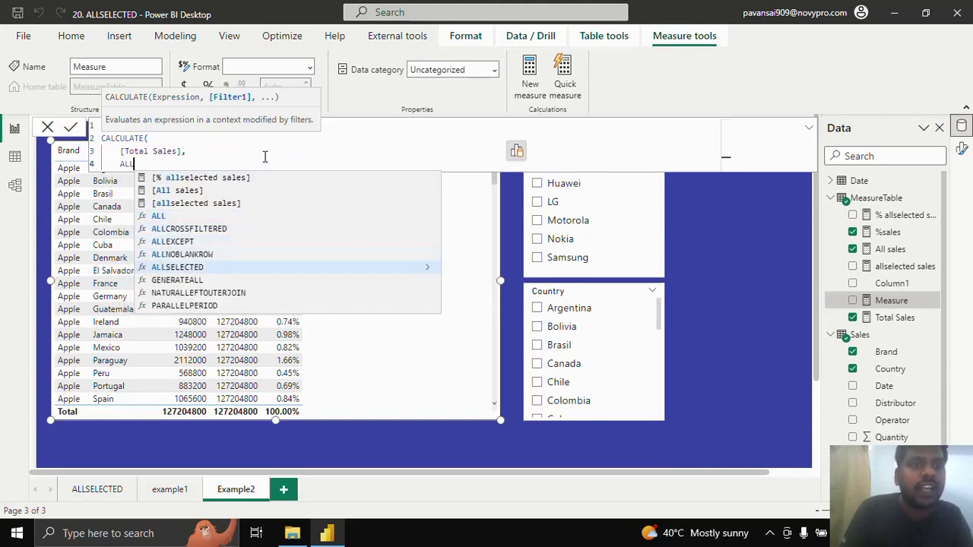
key("Tab")
key("shift+Return")
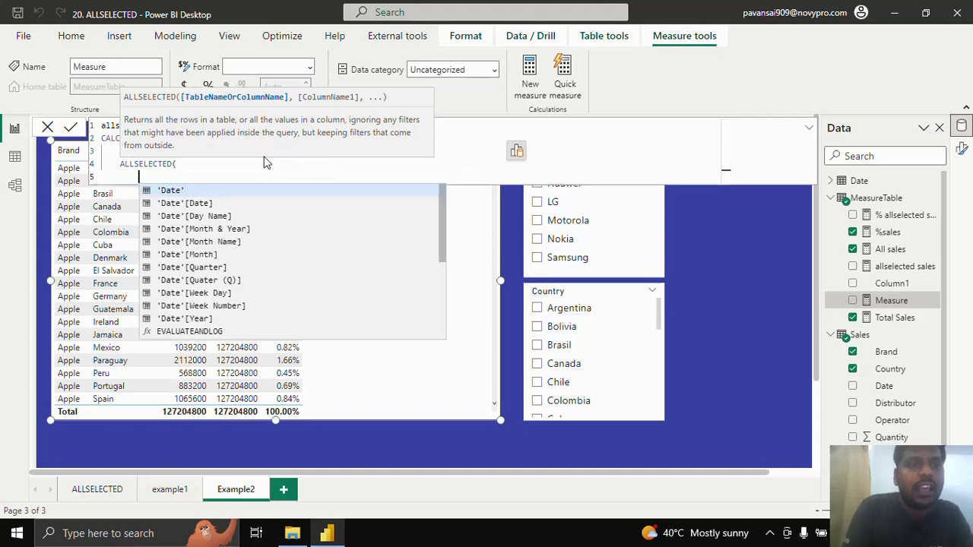
Give ALLSELECTED the columns Sales[Brand] and Sales[Country], close both functions and commit the measure
type("bran")
key("Tab")
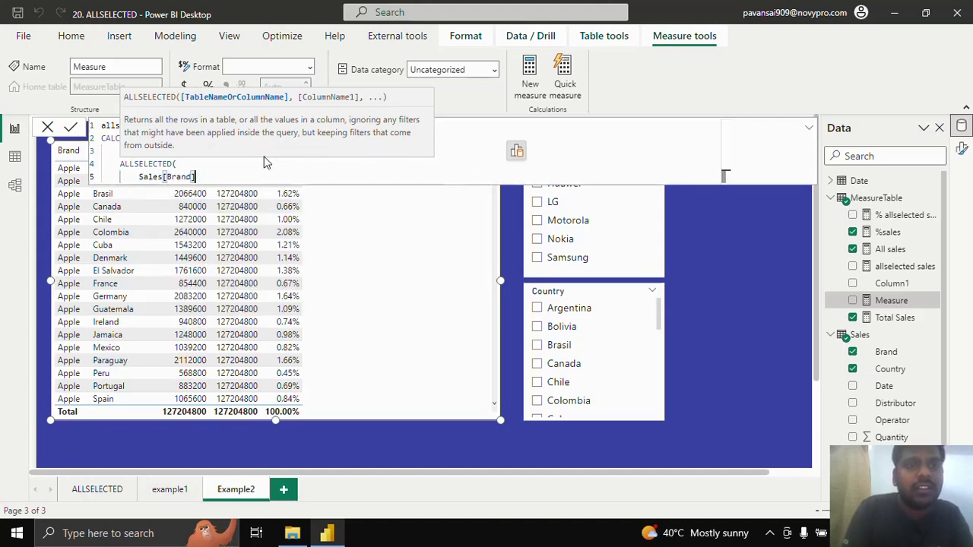
type(",")
key("shift+Return")
type("Count")
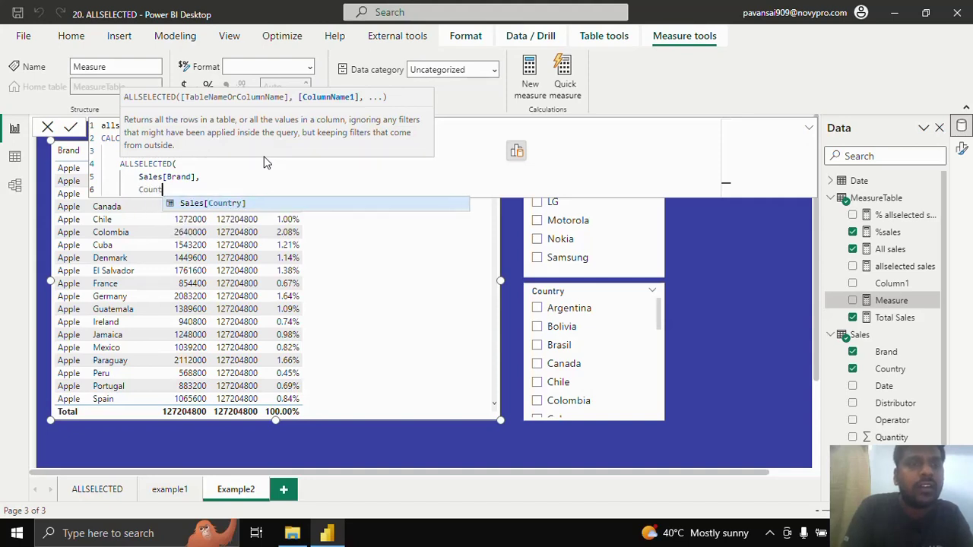
key("Tab")
key("shift+Return")
key("BackSpace")
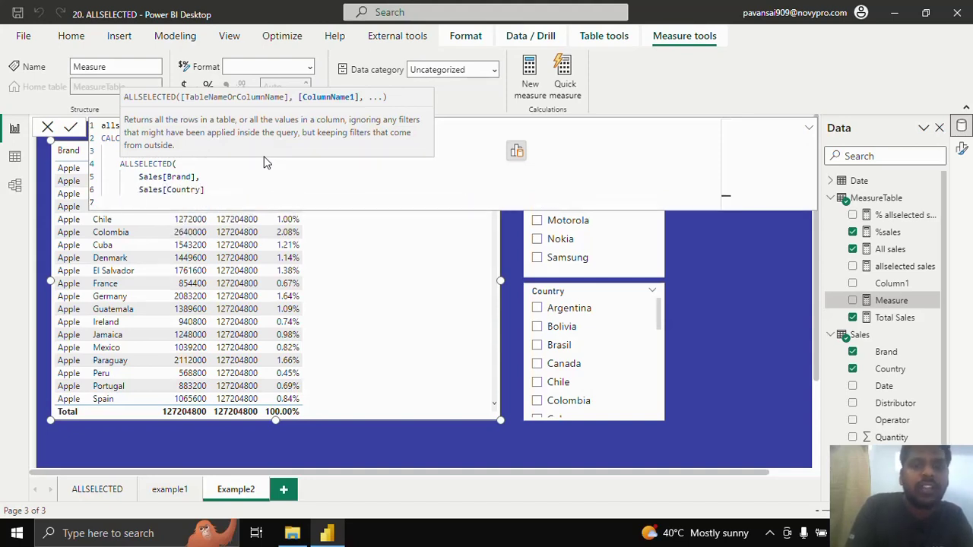
type(")")
key("shift+Return")
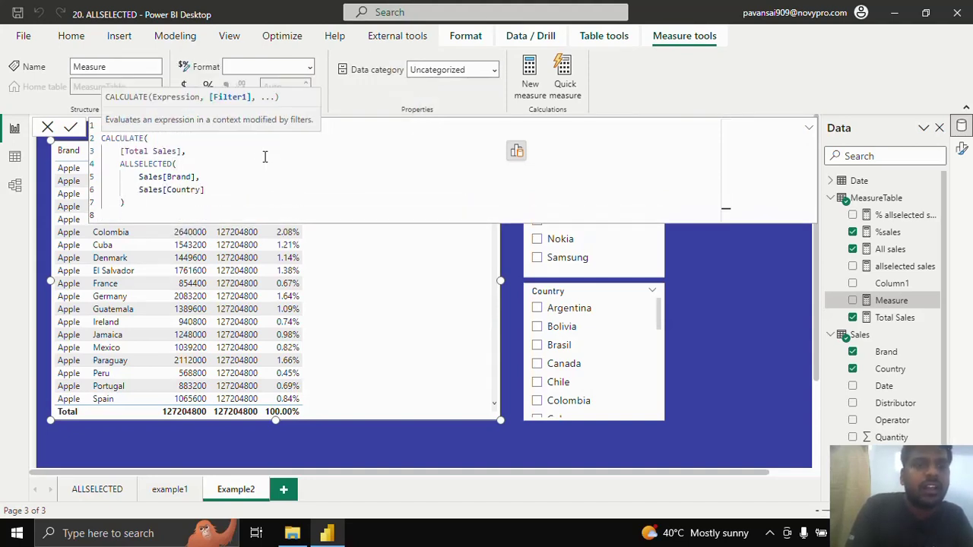
type(")")
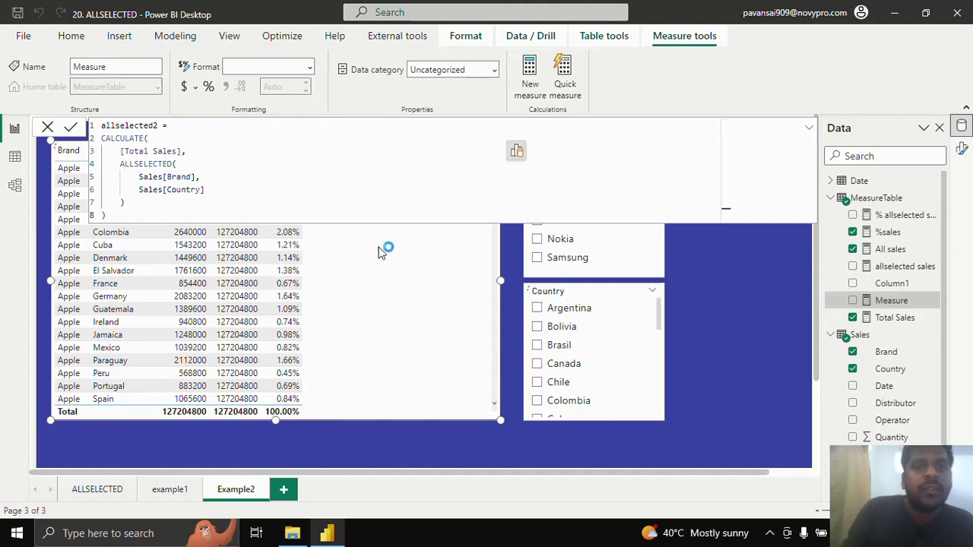
Create another measure in MeasureTable and name it %allselected2
left_click(897, 199)
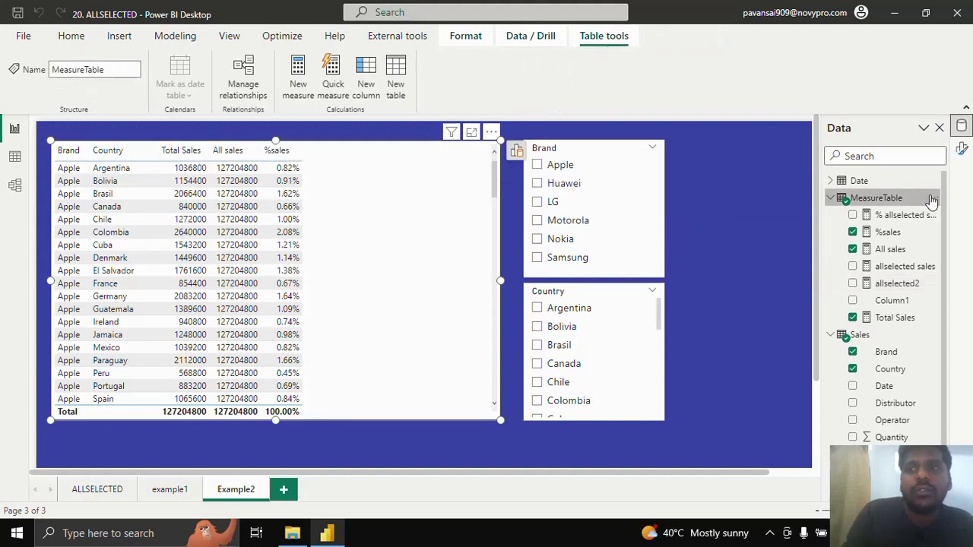
left_click(934, 198)
key("Escape")
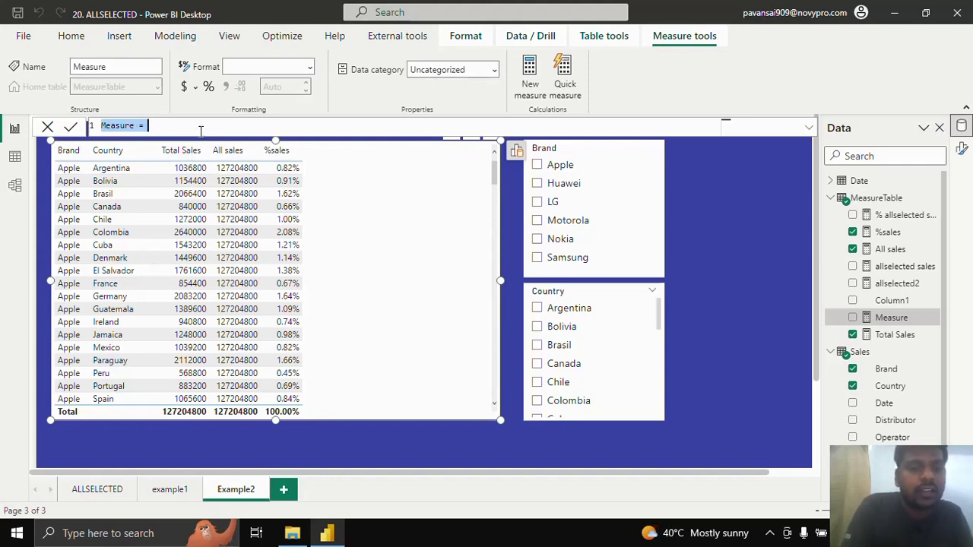
type("%allselected2")
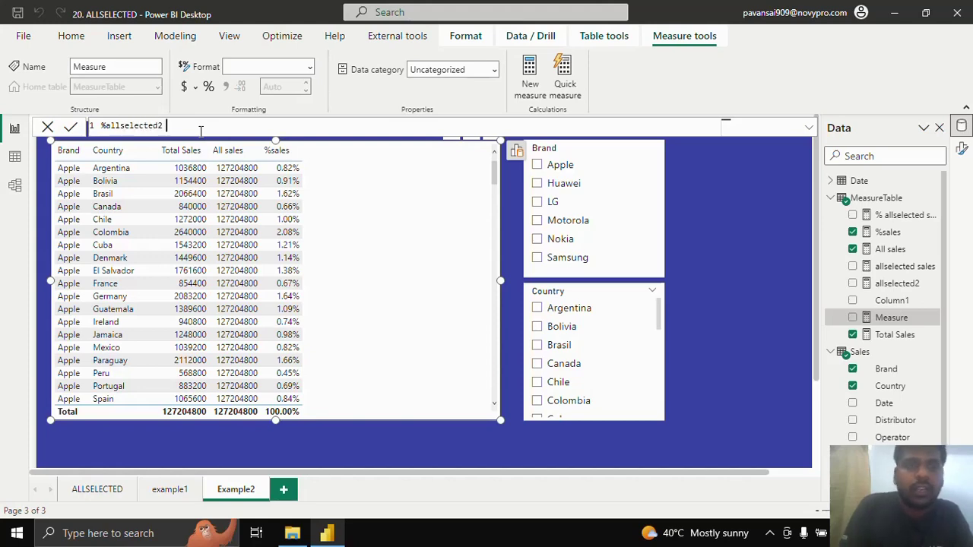
Define the percentage measure as DIVIDE with [Total Sales] as the numerator and the allselected2 measure as the denominator
type(" = DIVIDE(t")
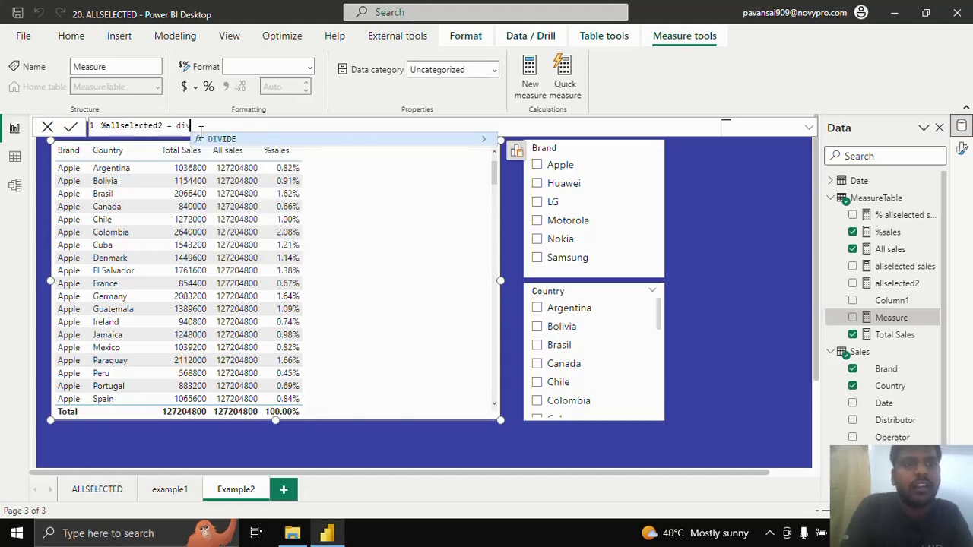
type("otal")
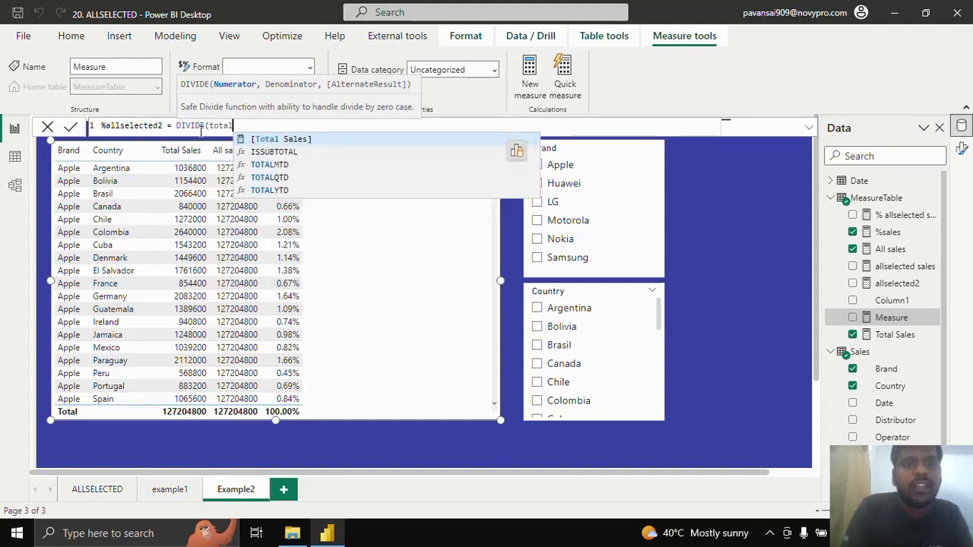
key("Tab")
type(",")
type("alls")
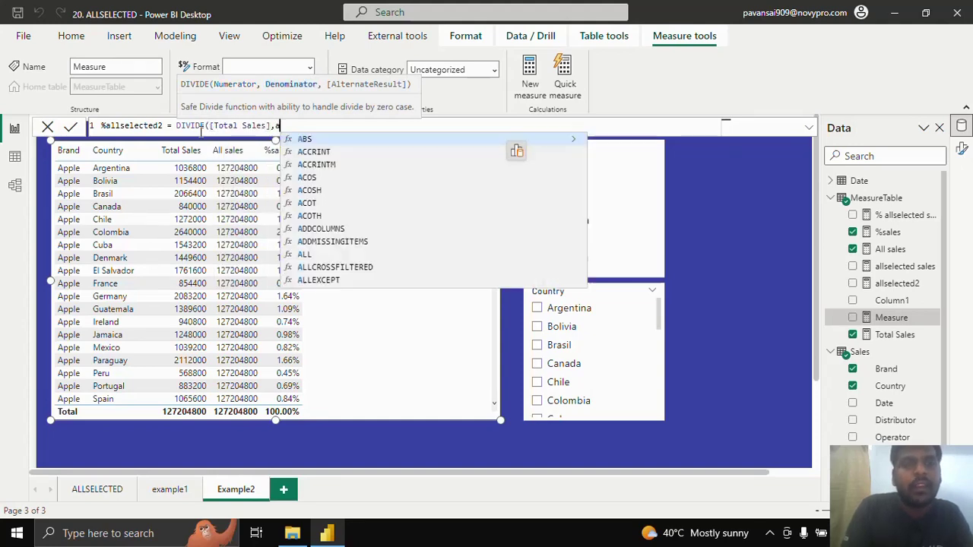
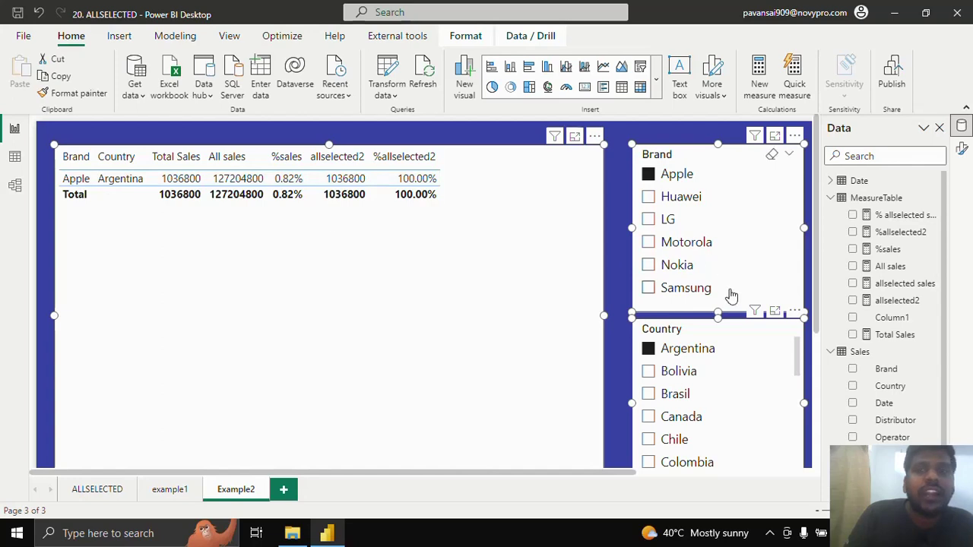
Add Bolivia to the Country slicer selection and LG to the Brand slicer selection
left_click(676, 379, "ctrl")
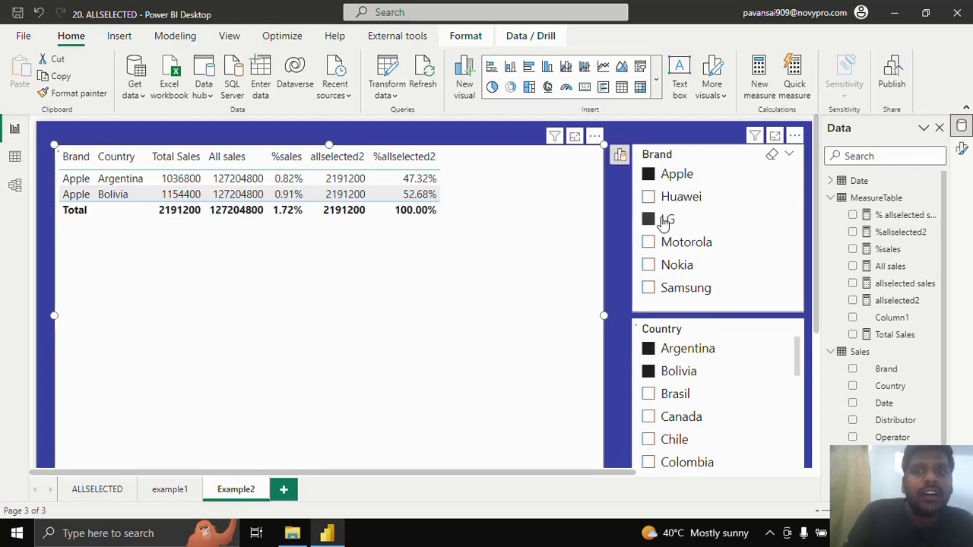
left_click(668, 219)
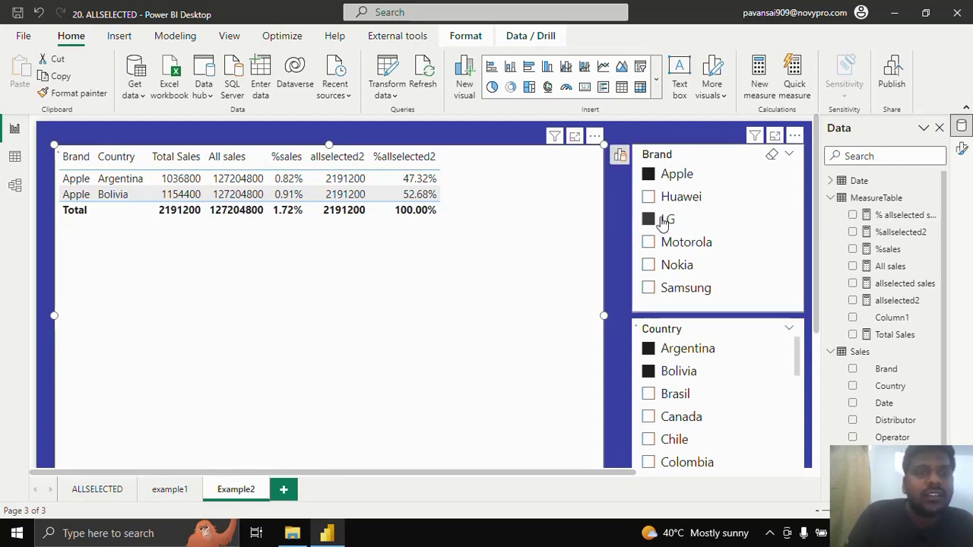
left_click(106, 227)
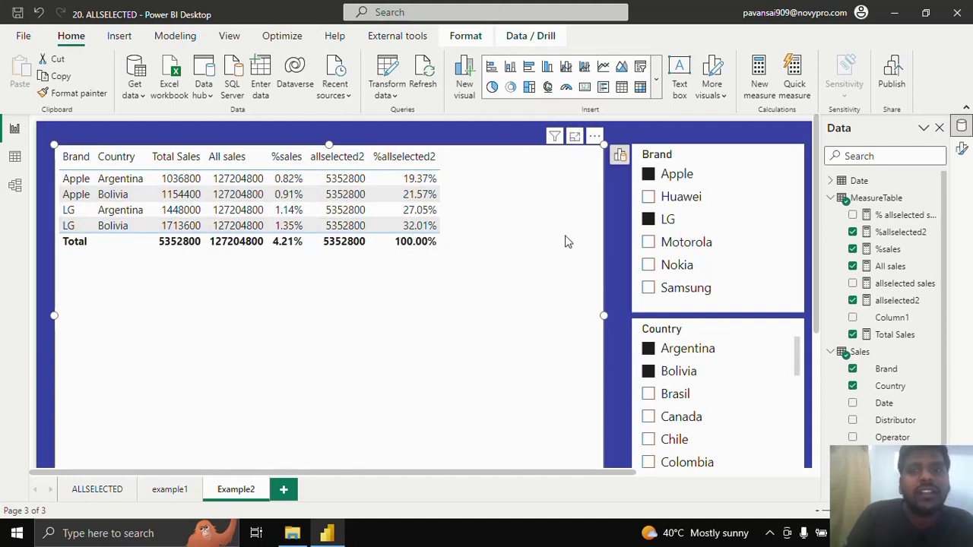
scroll(491, 250, "down", 1)
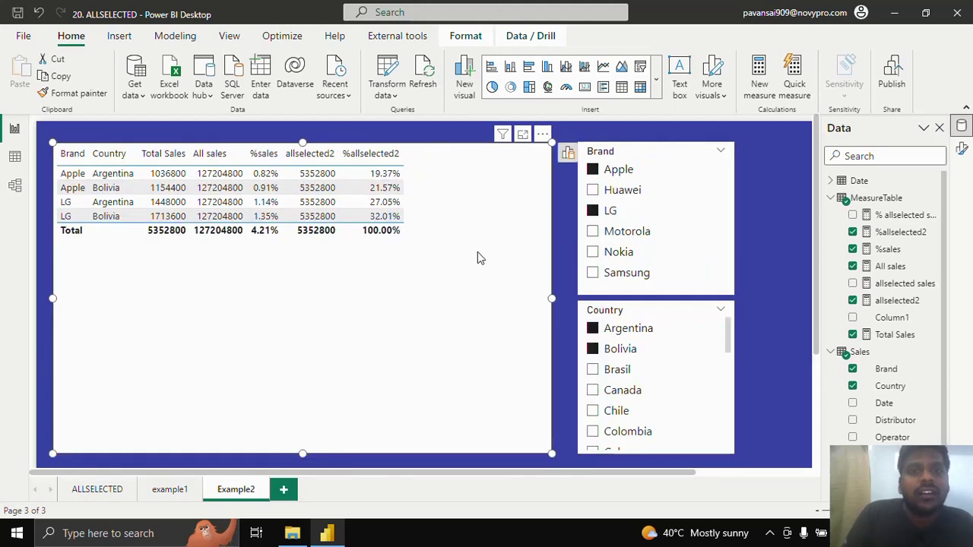